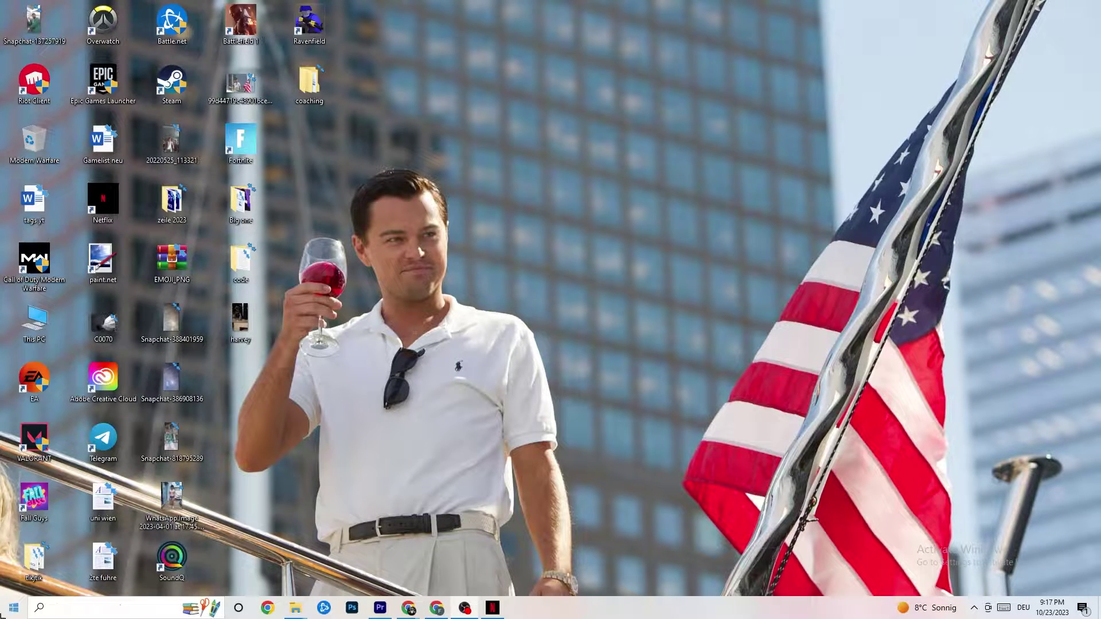
Open the Windows display settings and review the color profile and the scaling options for text and apps.
left_click(13, 609)
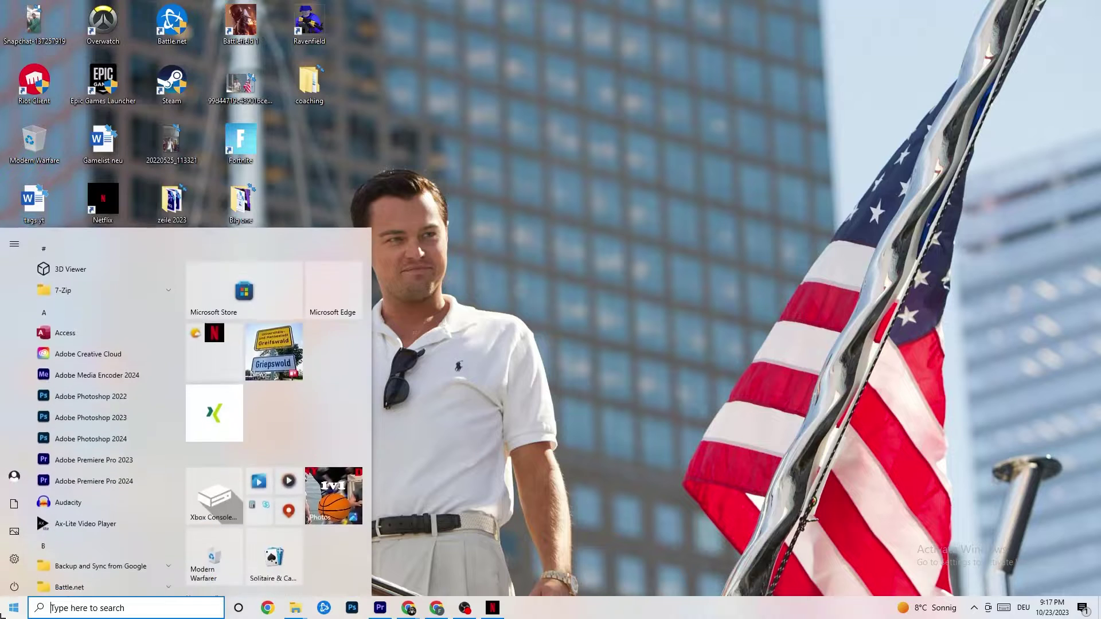
left_click(16, 555)
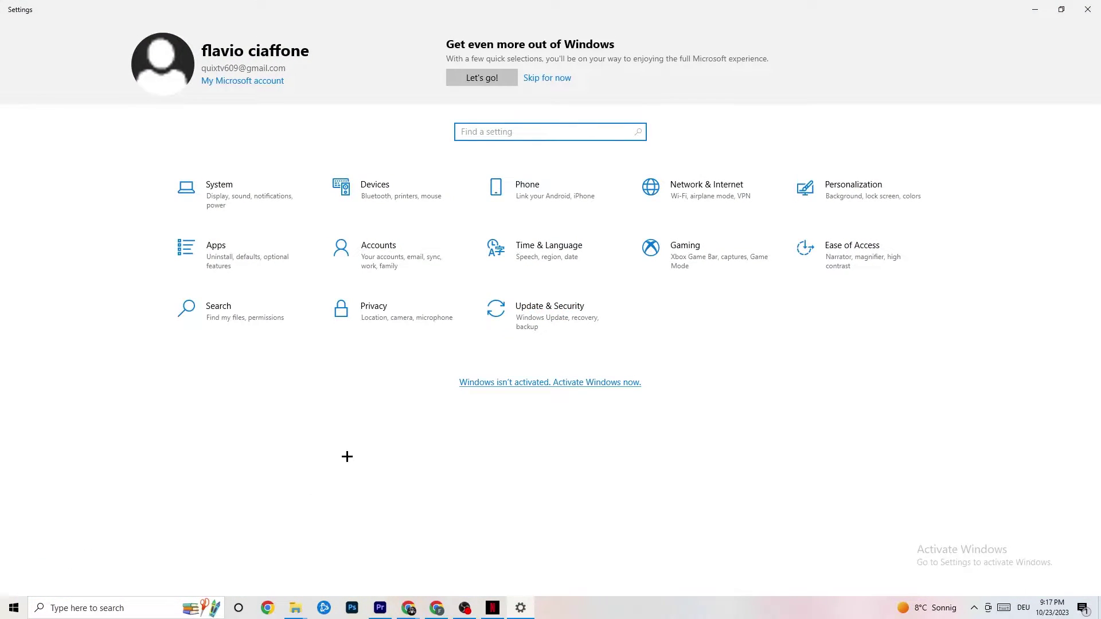
left_click(238, 199)
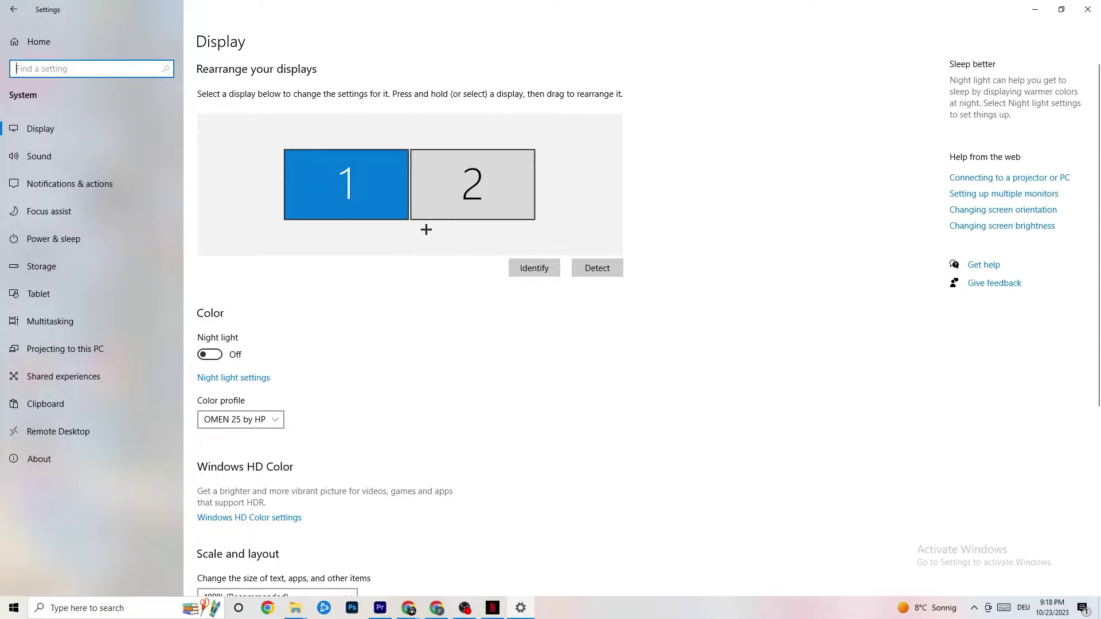
scroll(352, 243, "down", 5)
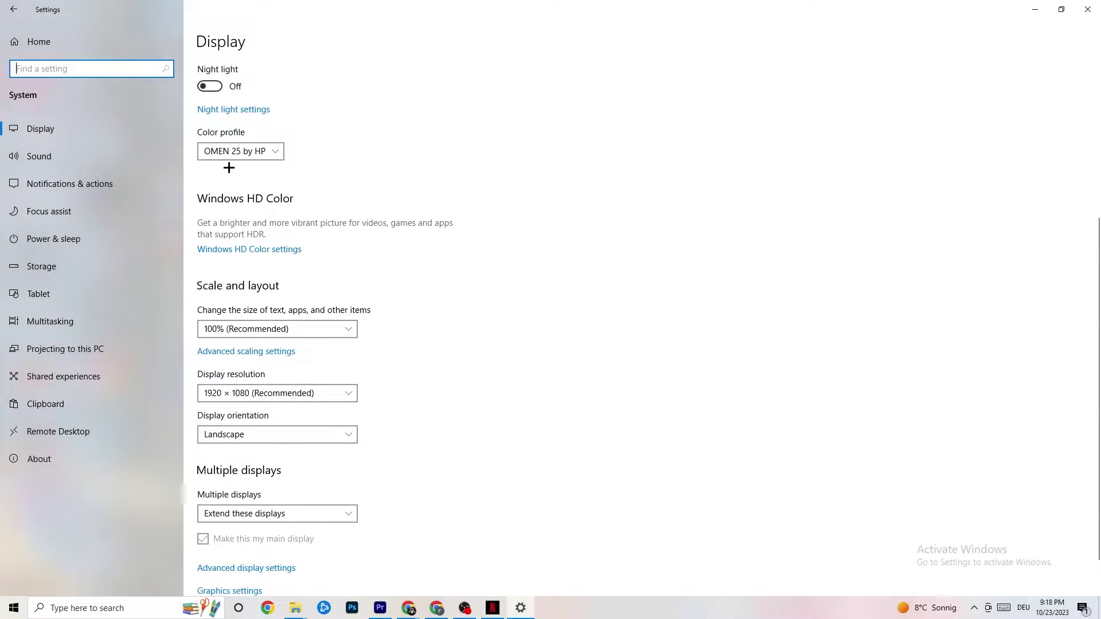
left_click(241, 151)
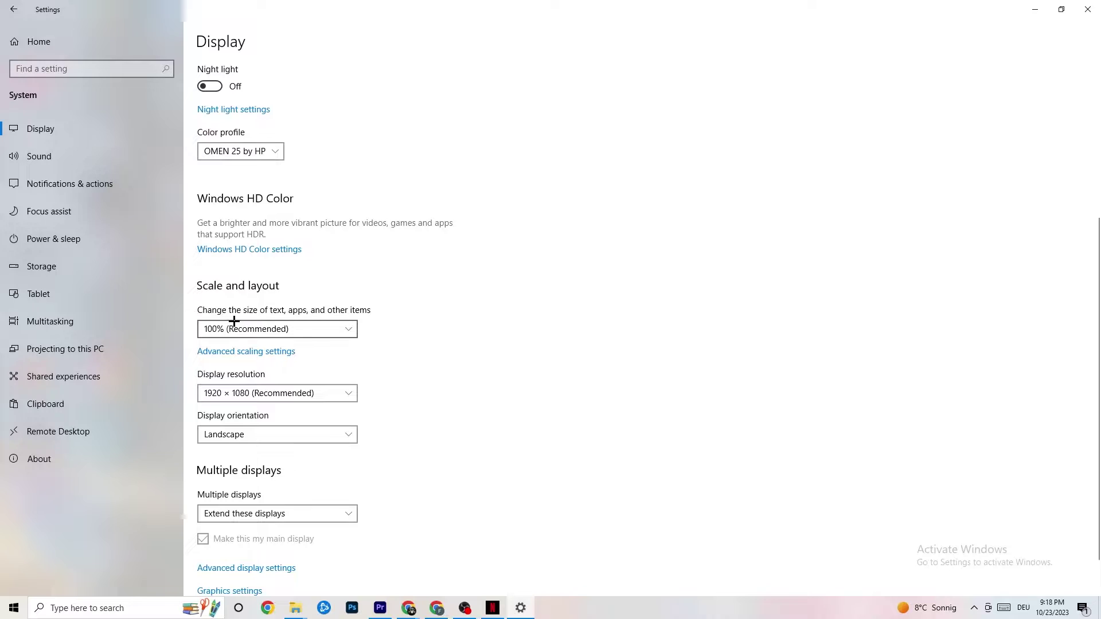
left_click(337, 329)
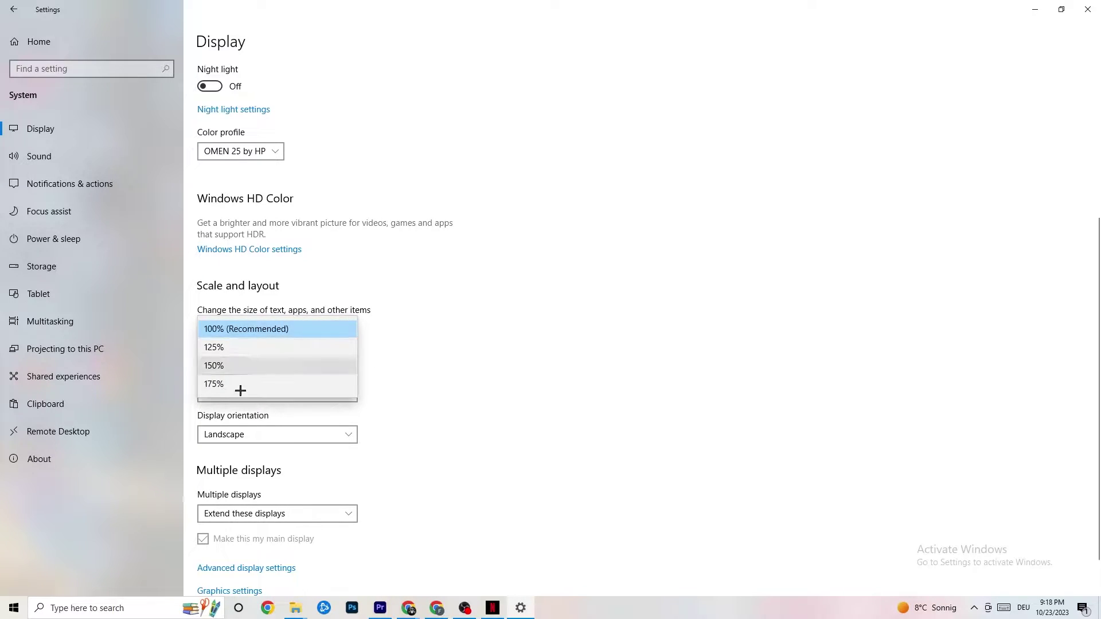
left_click(472, 282)
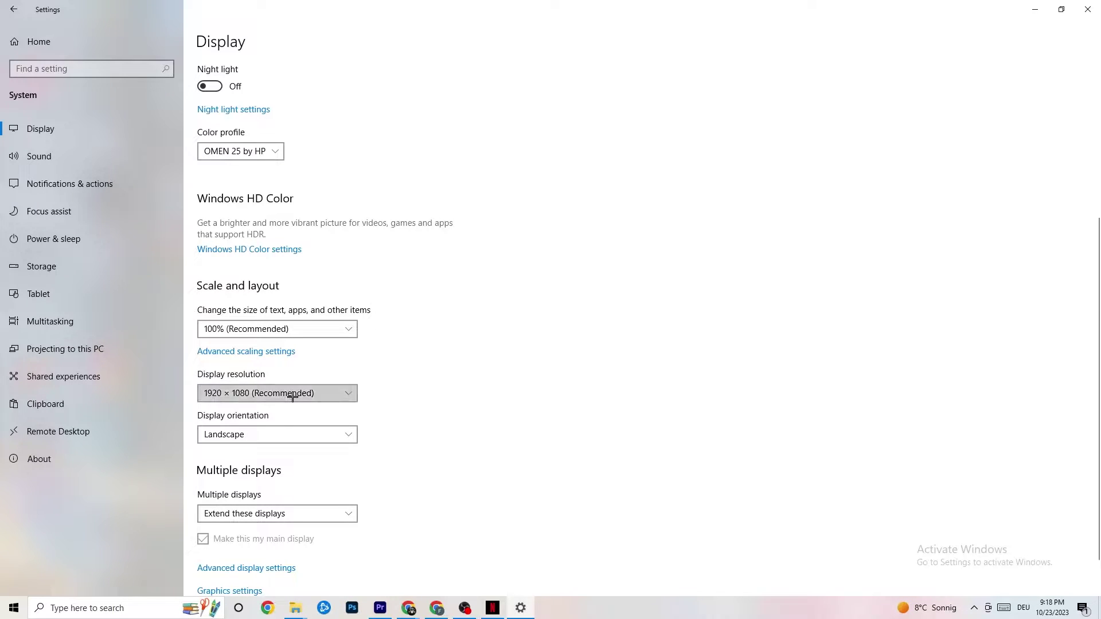
Look through the available resolutions for display 1.
left_click(347, 392)
left_click(492, 368)
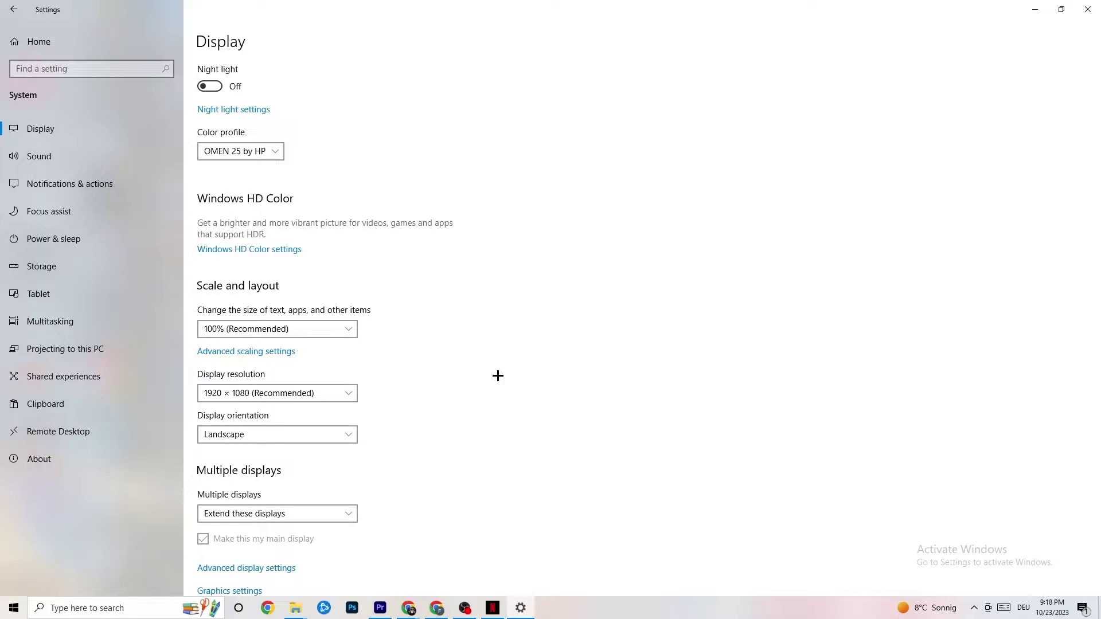
left_click(347, 392)
left_click(458, 369)
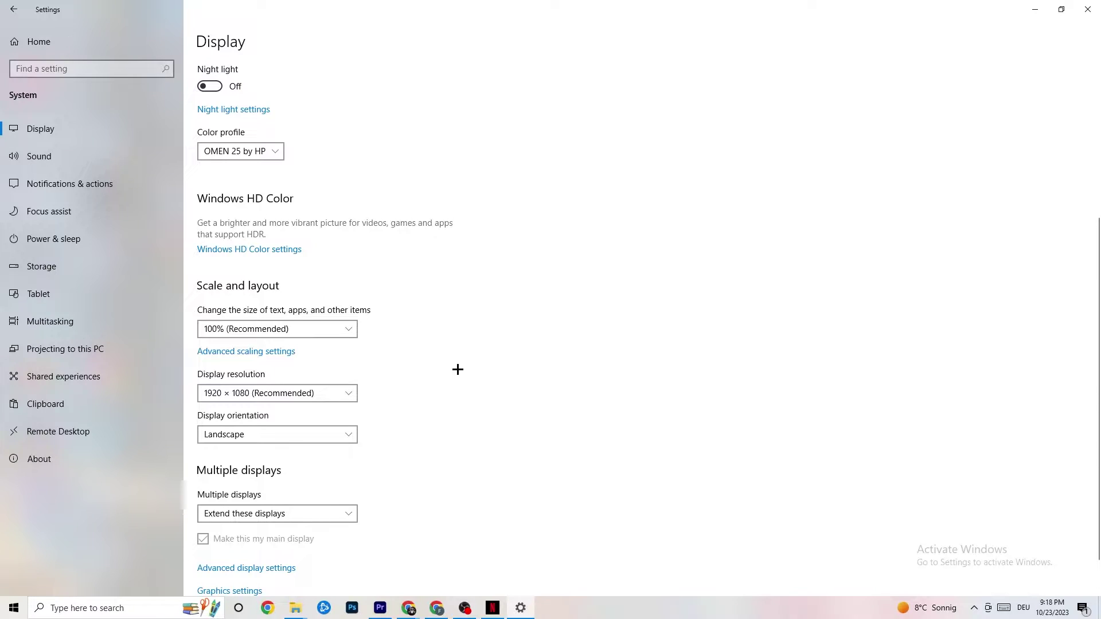
Open the Storage Sense configuration and review the recycle bin deletion intervals.
left_click(72, 274)
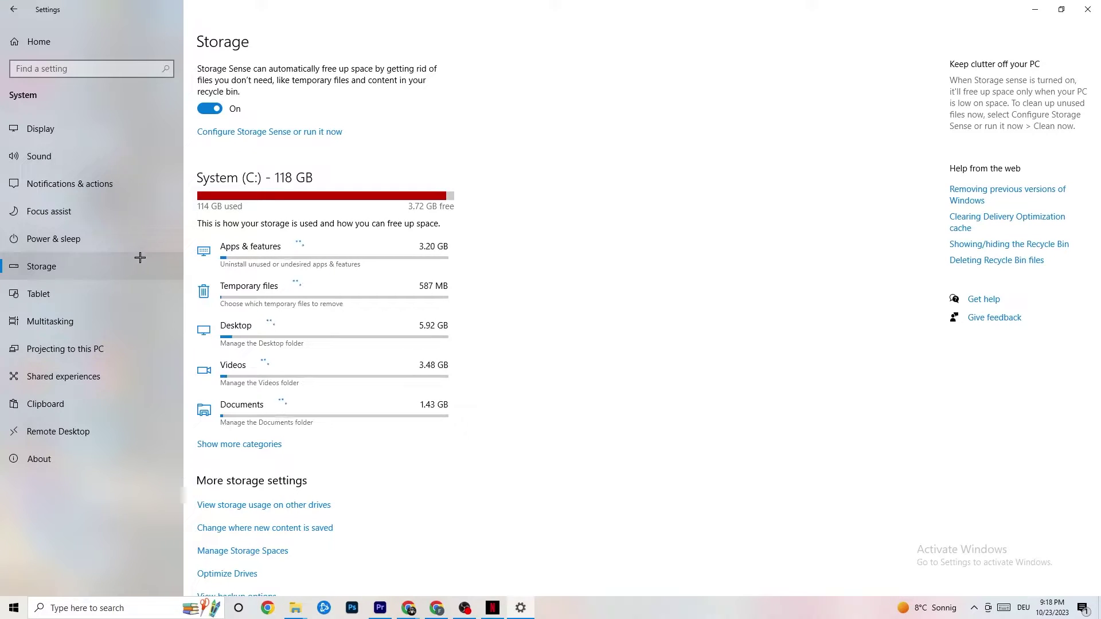
left_click(318, 134)
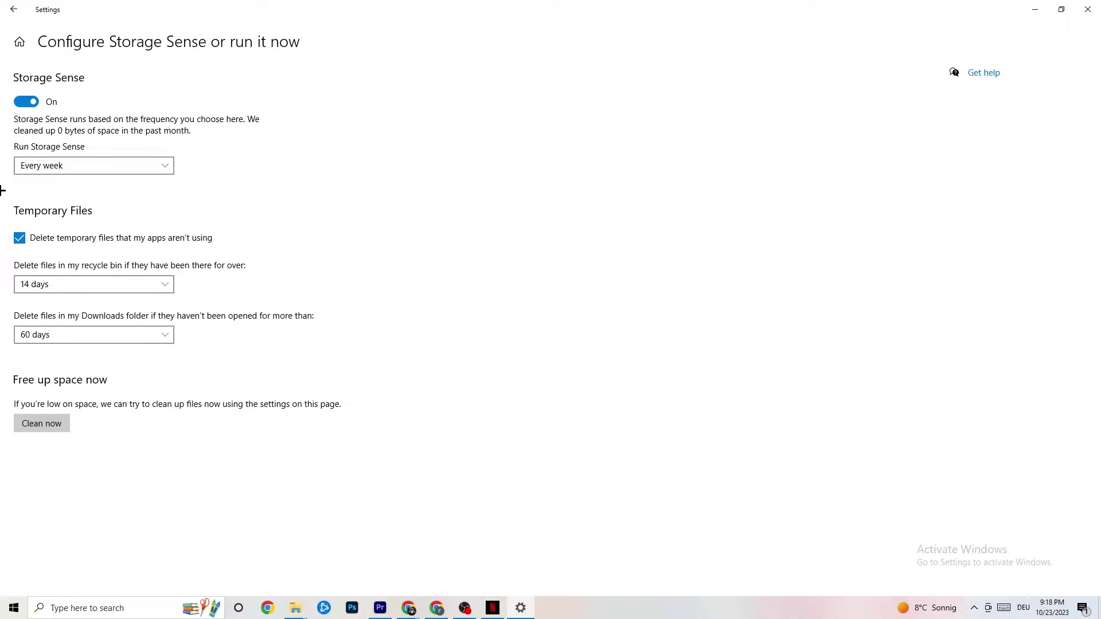
left_click(118, 285)
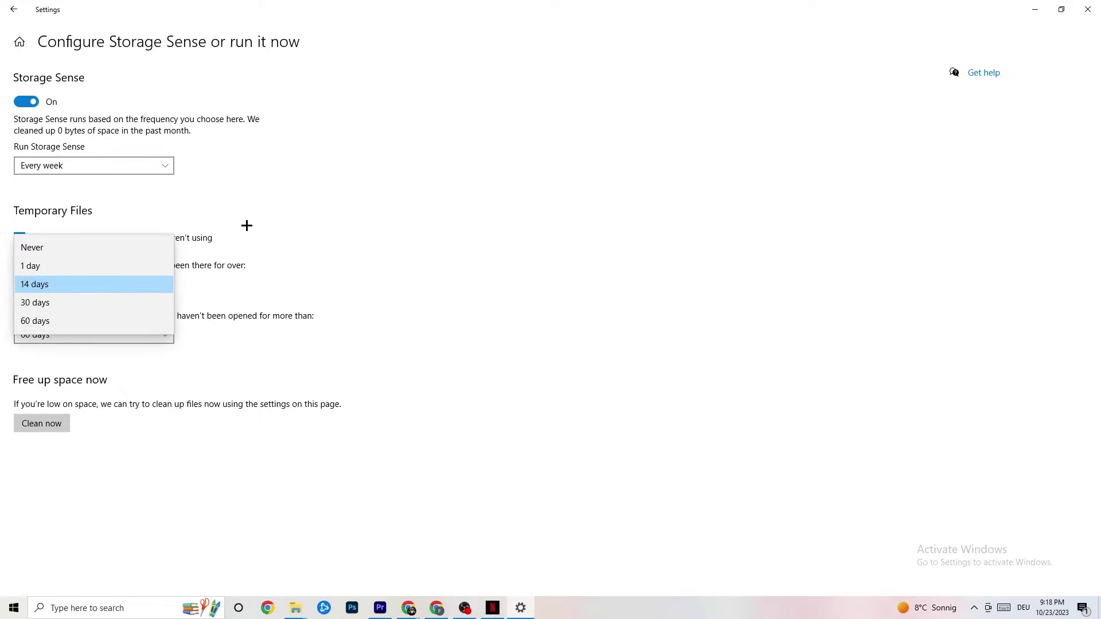
left_click(104, 185)
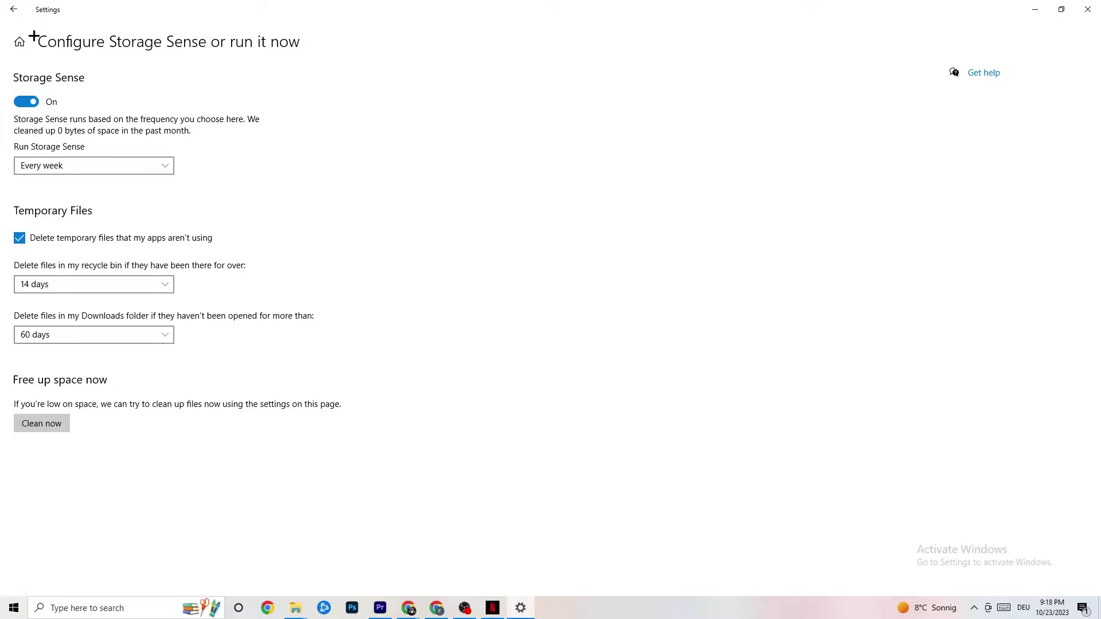
Open the additional power settings from Power & sleep, review the available power plans, and close Power Options.
left_click(10, 5)
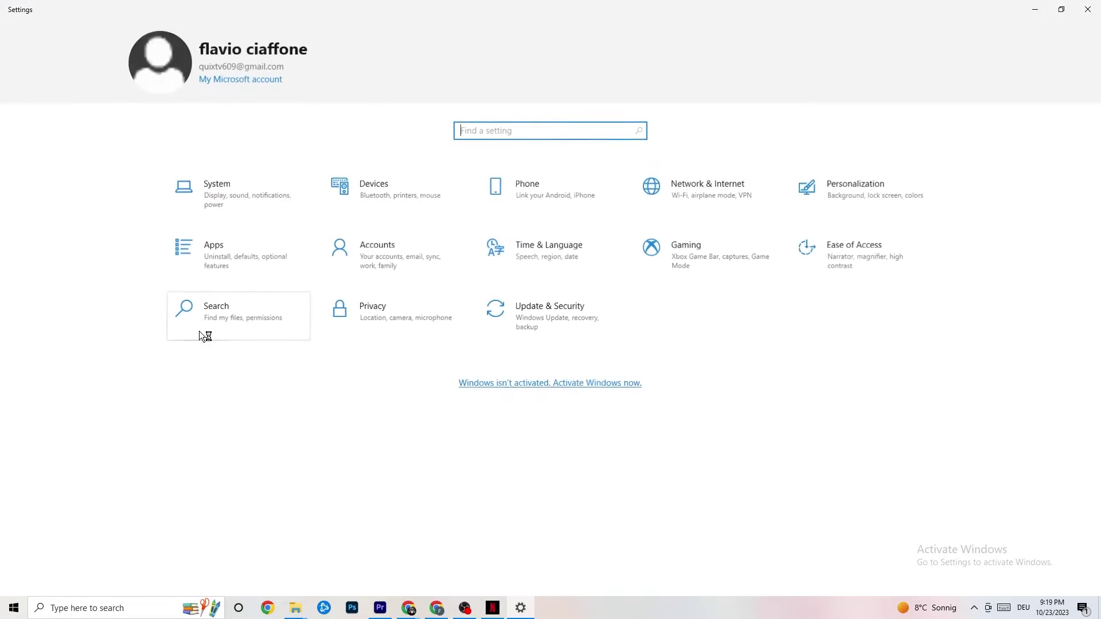
left_click(247, 198)
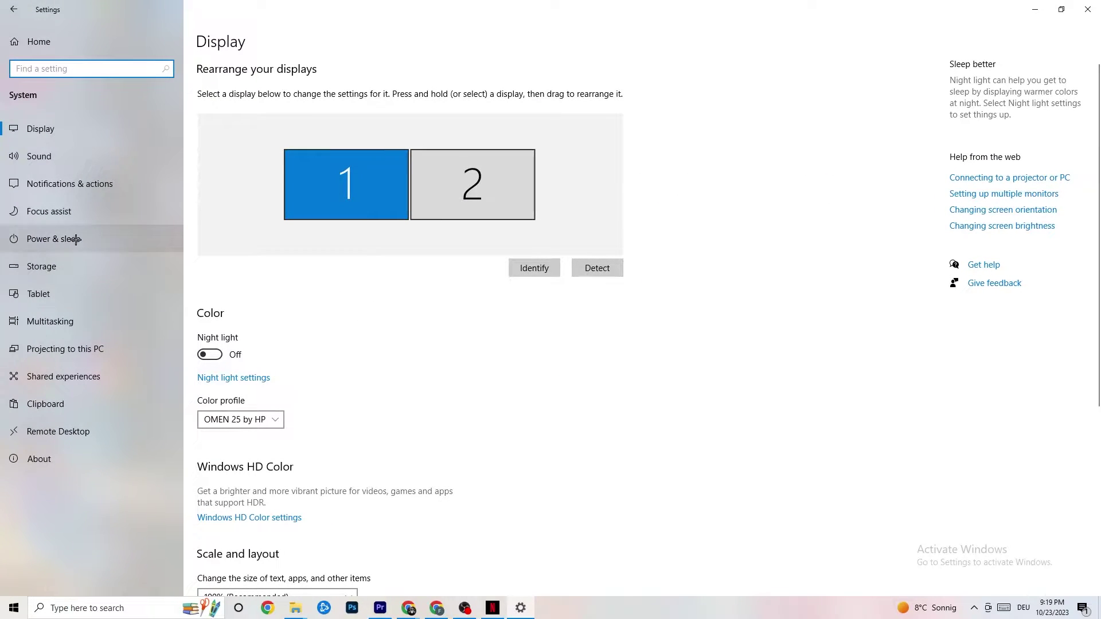
left_click(42, 237)
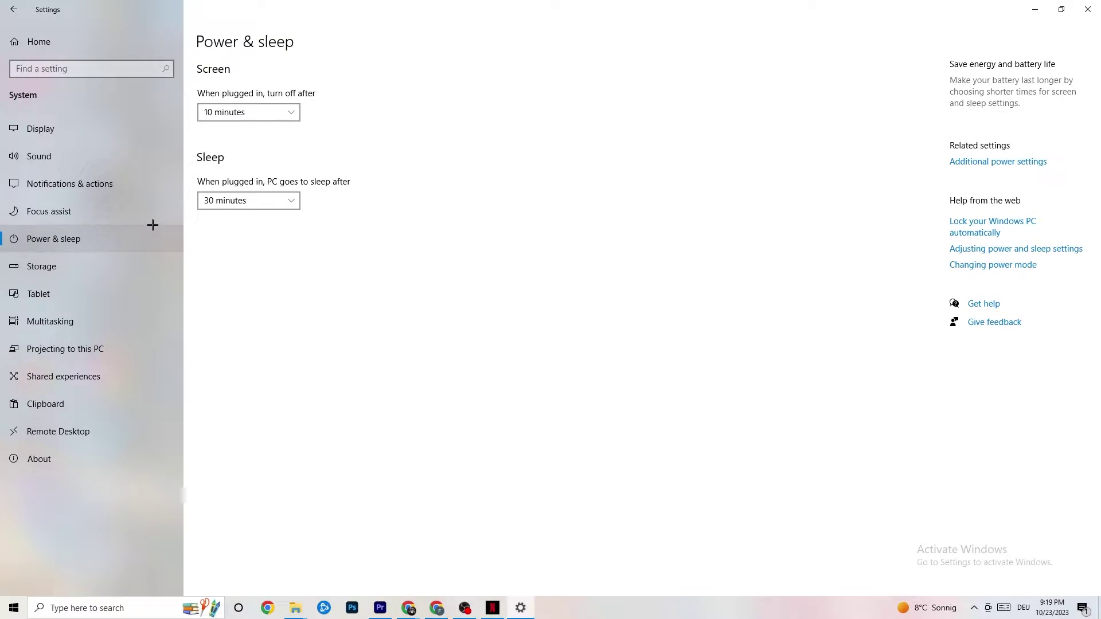
left_click(982, 164)
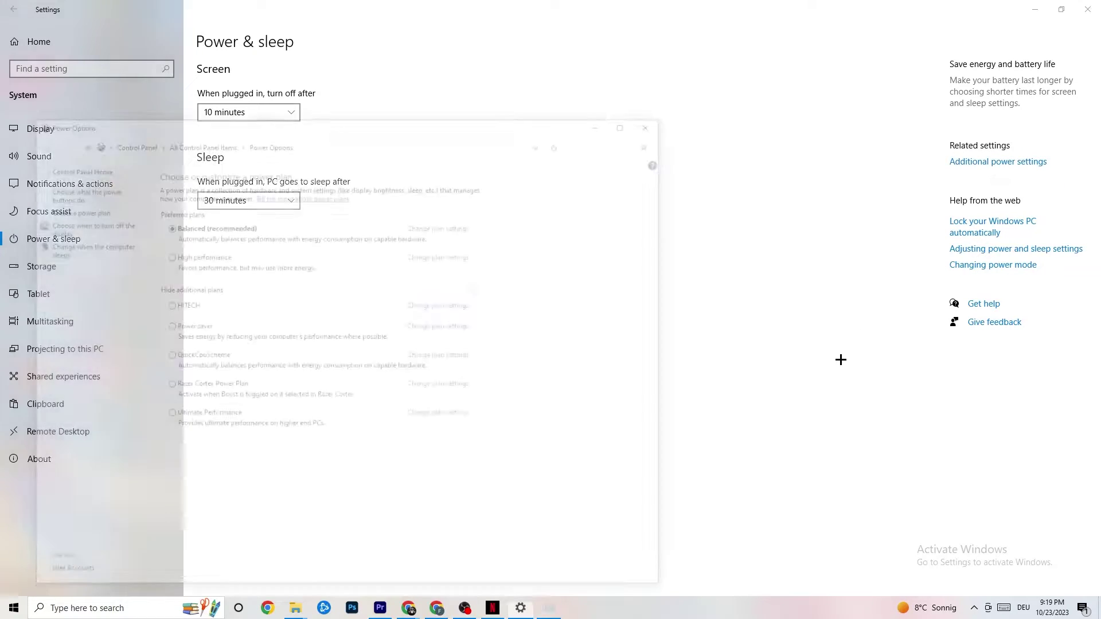
left_click_drag(504, 98, 603, 60)
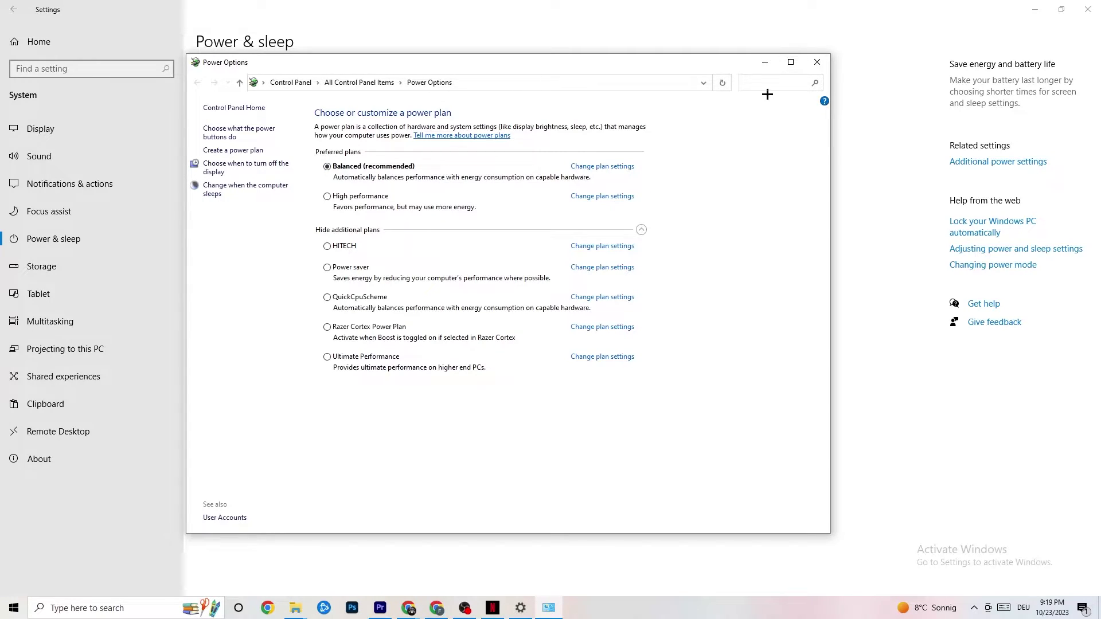
left_click(818, 62)
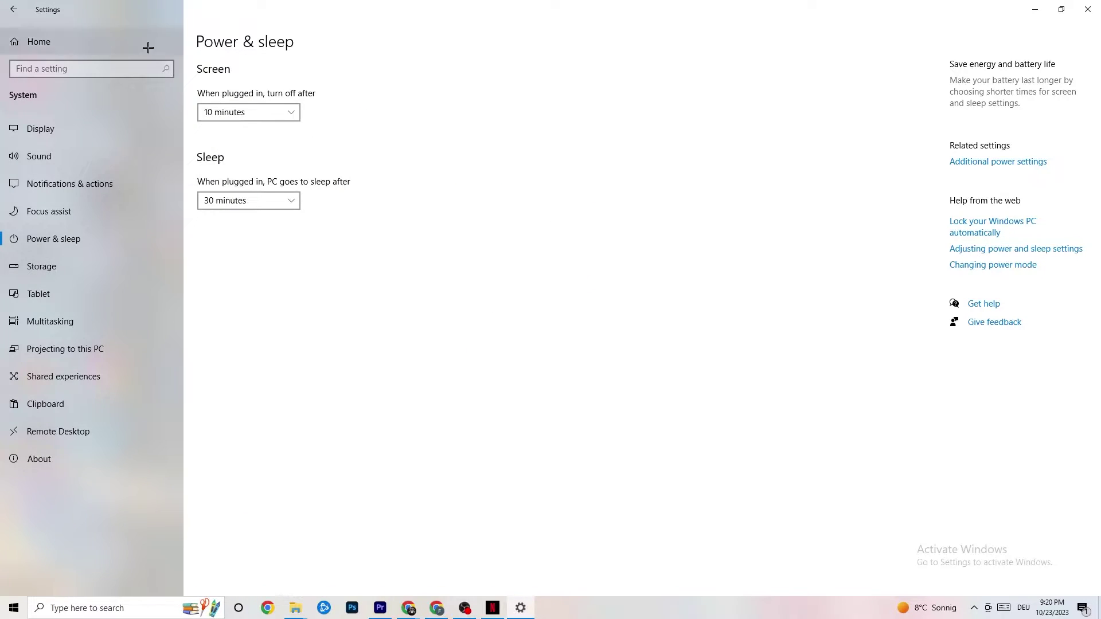
Open the Gaming settings and review the Xbox Game Bar toggle, controller option and keyboard shortcuts.
left_click(19, 8)
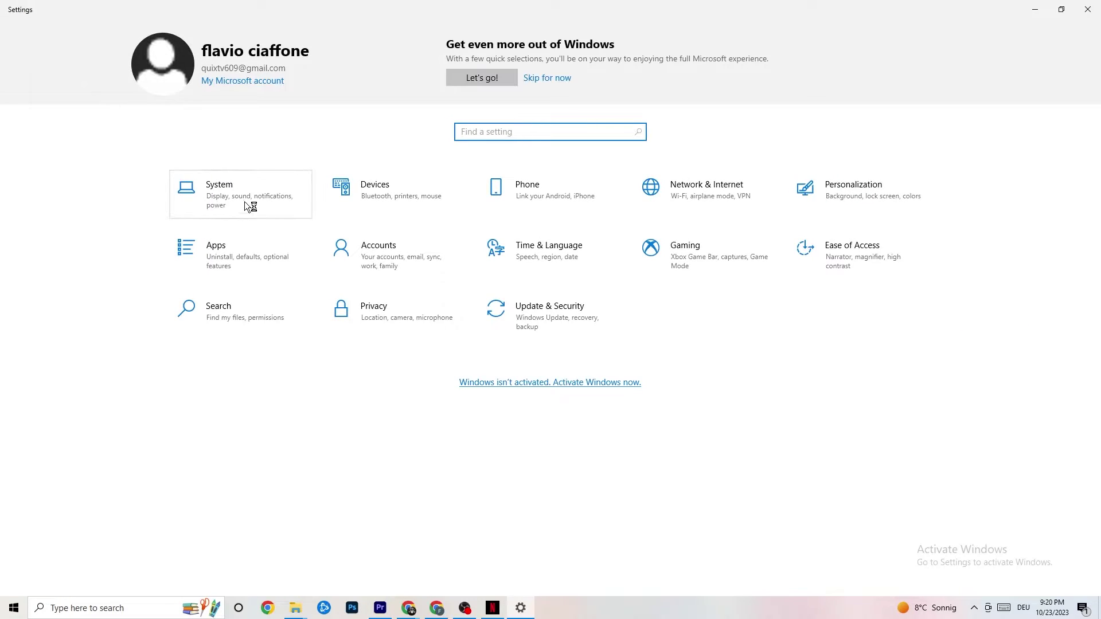
left_click(699, 269)
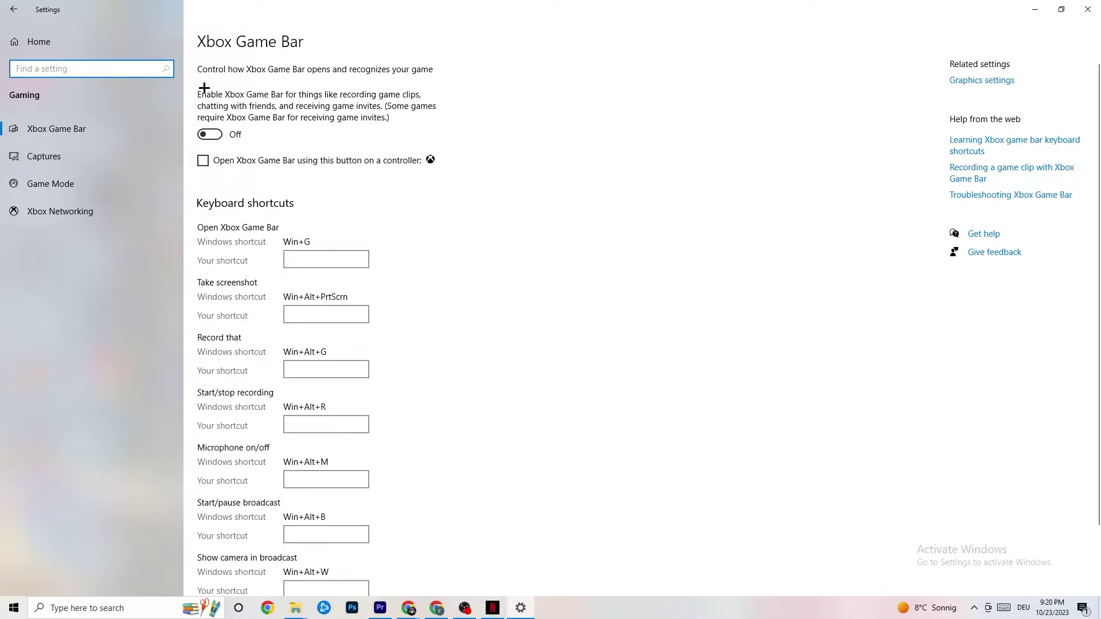
scroll(394, 287, "down", 2)
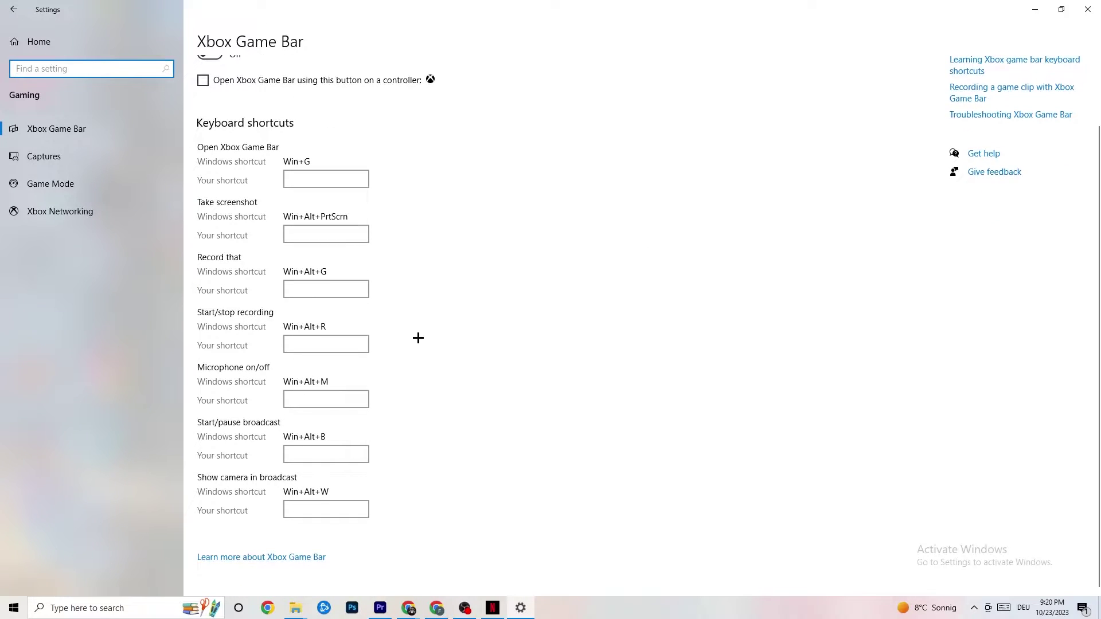
scroll(344, 258, "up", 2)
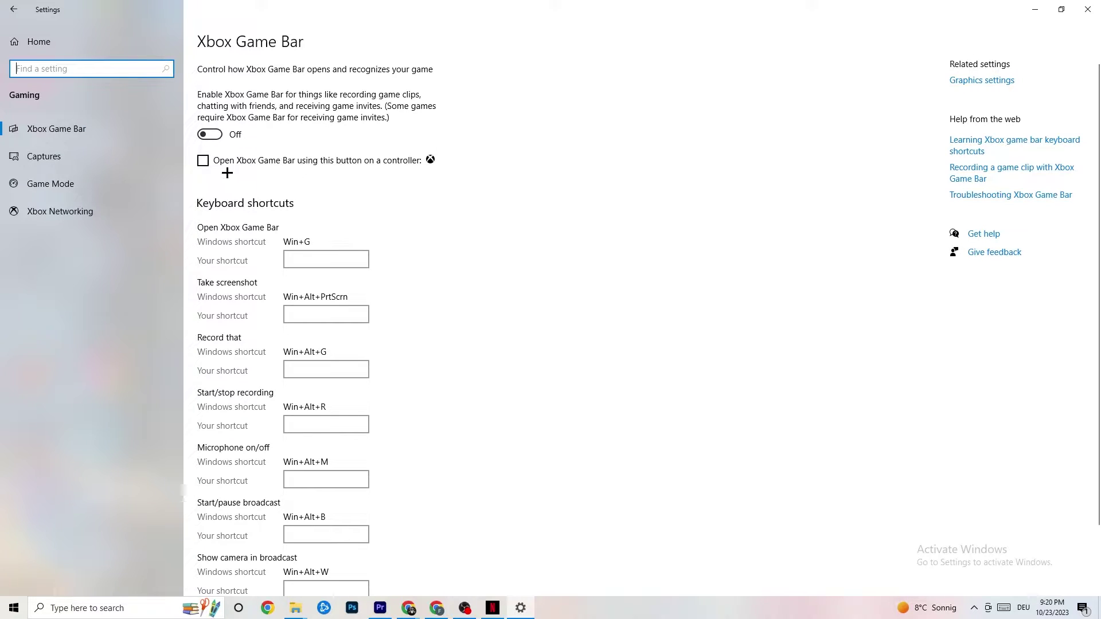
Check the background recording, audio and video options under Captures, and the Game Mode setting.
left_click(91, 150)
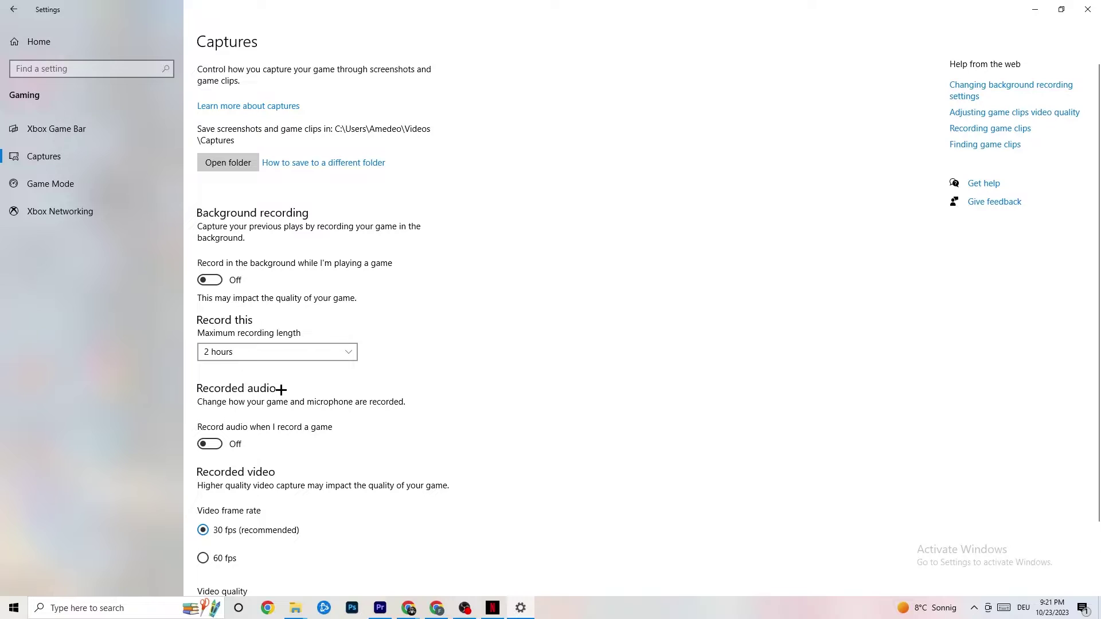
scroll(298, 408, "down", 2)
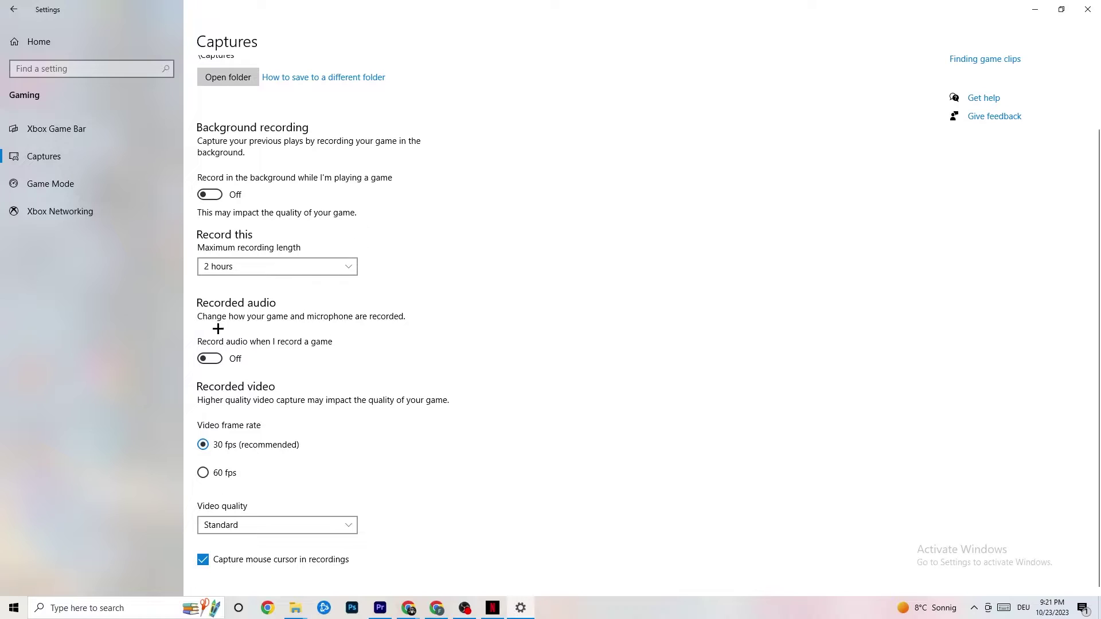
left_click(84, 192)
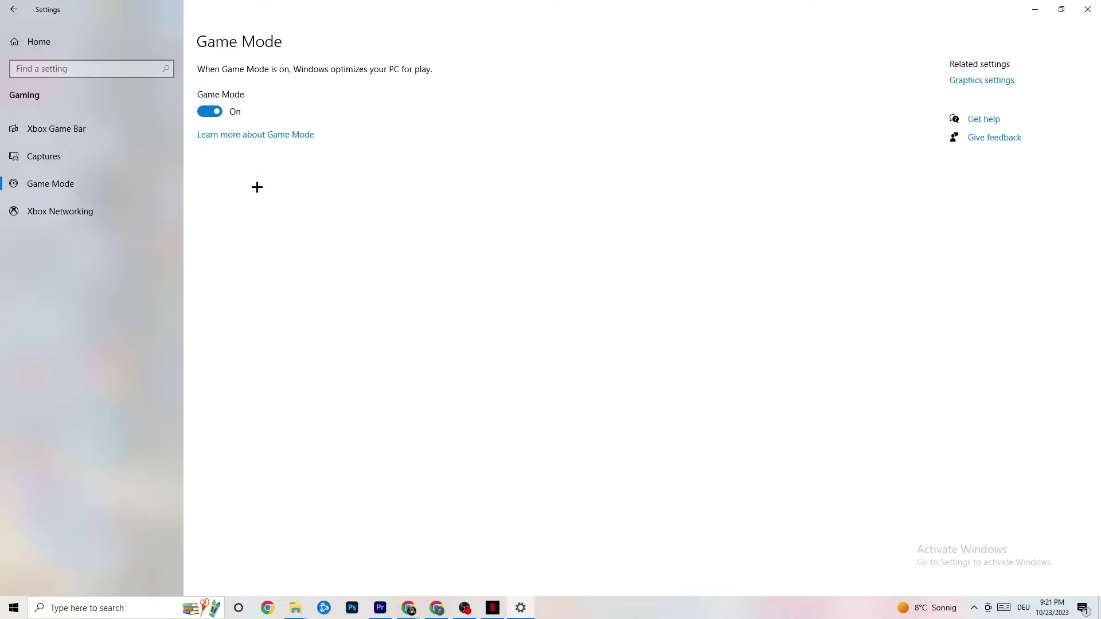
Check the Windows Update status and the Troubleshoot page under Update & Security, and close Settings.
left_click(18, 9)
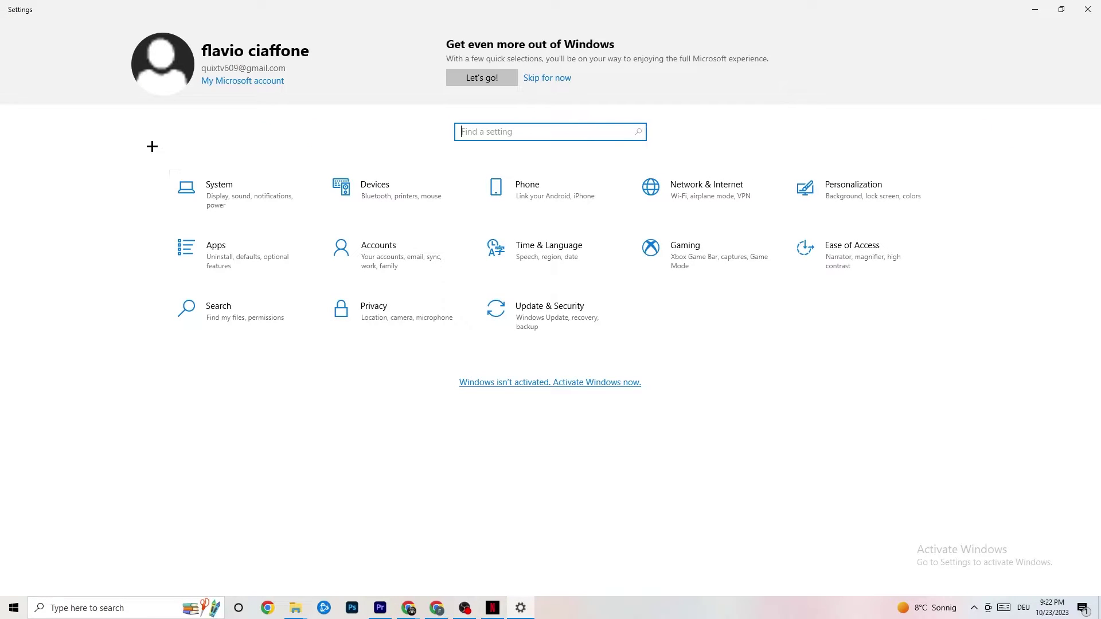
left_click(571, 325)
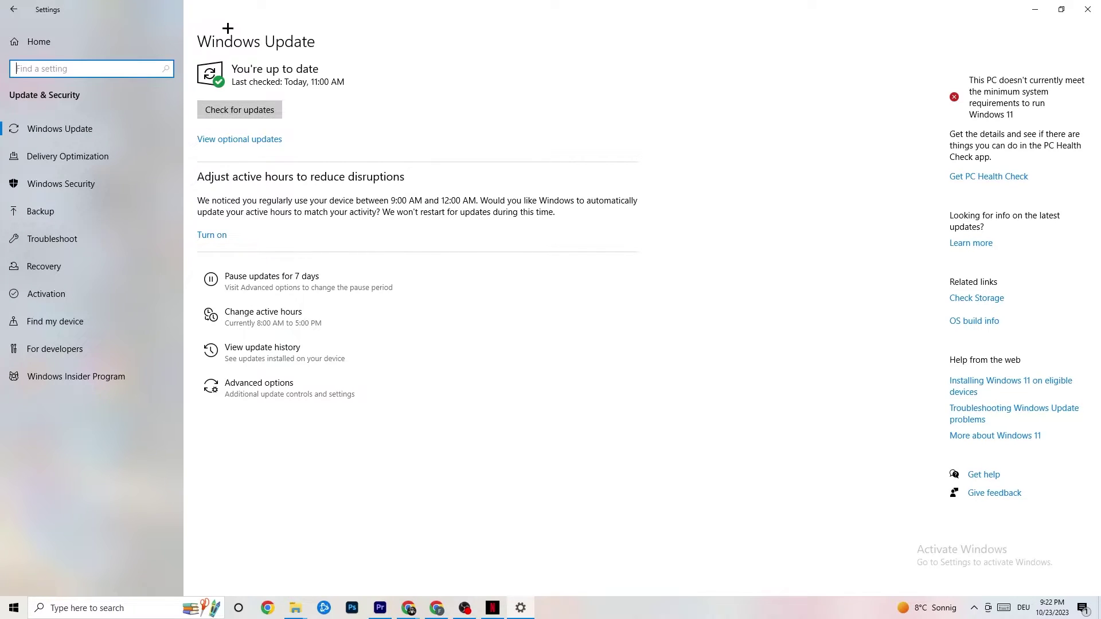
left_click(332, 81)
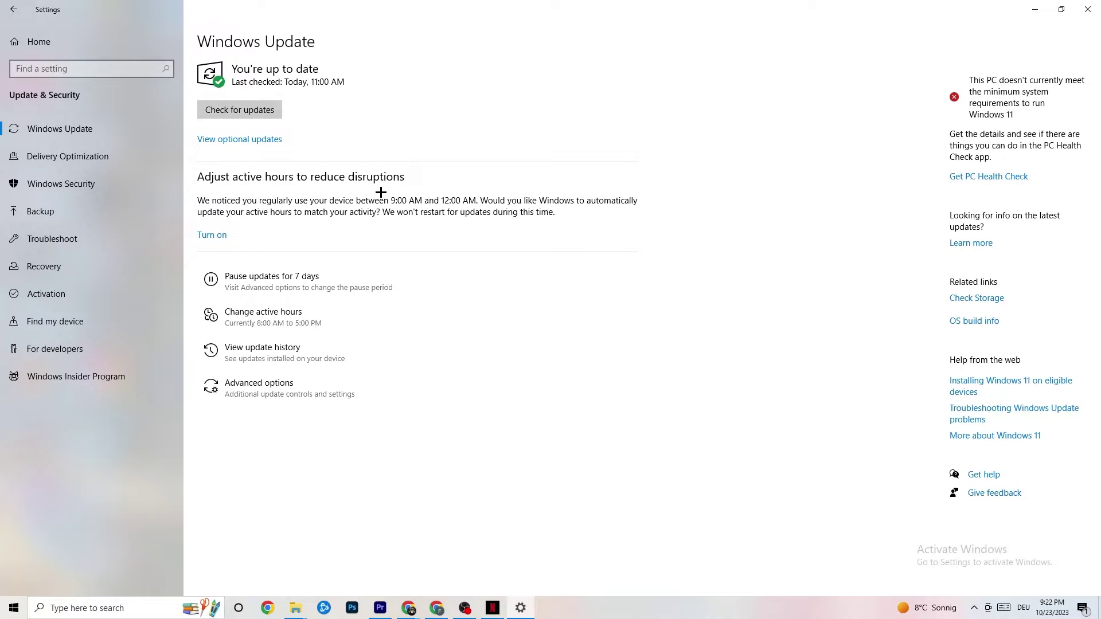
left_click(87, 241)
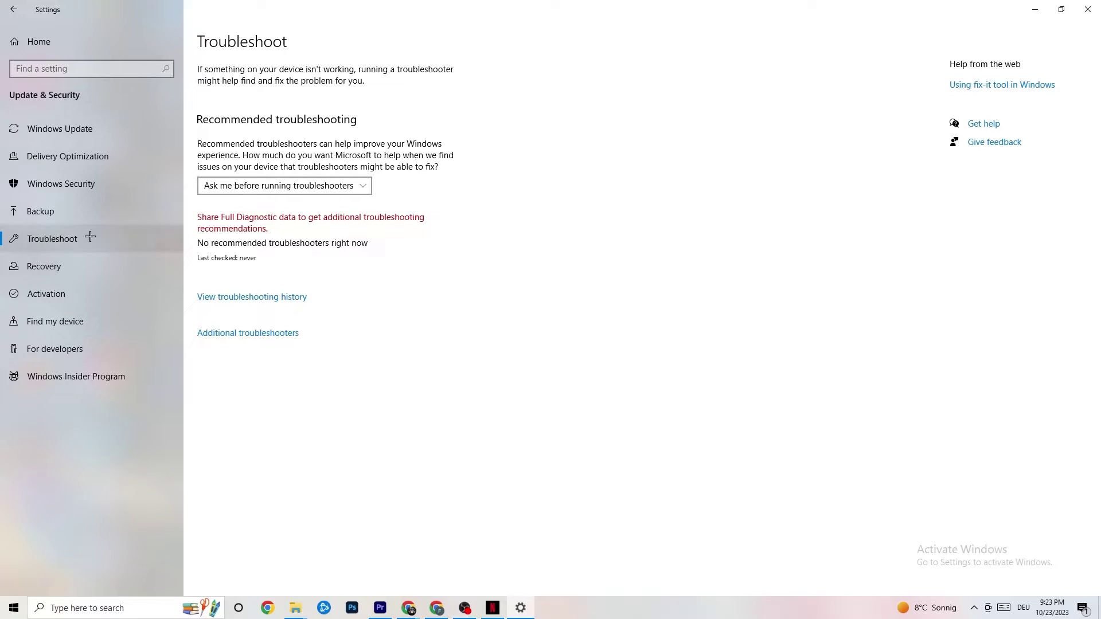
left_click(1083, 3)
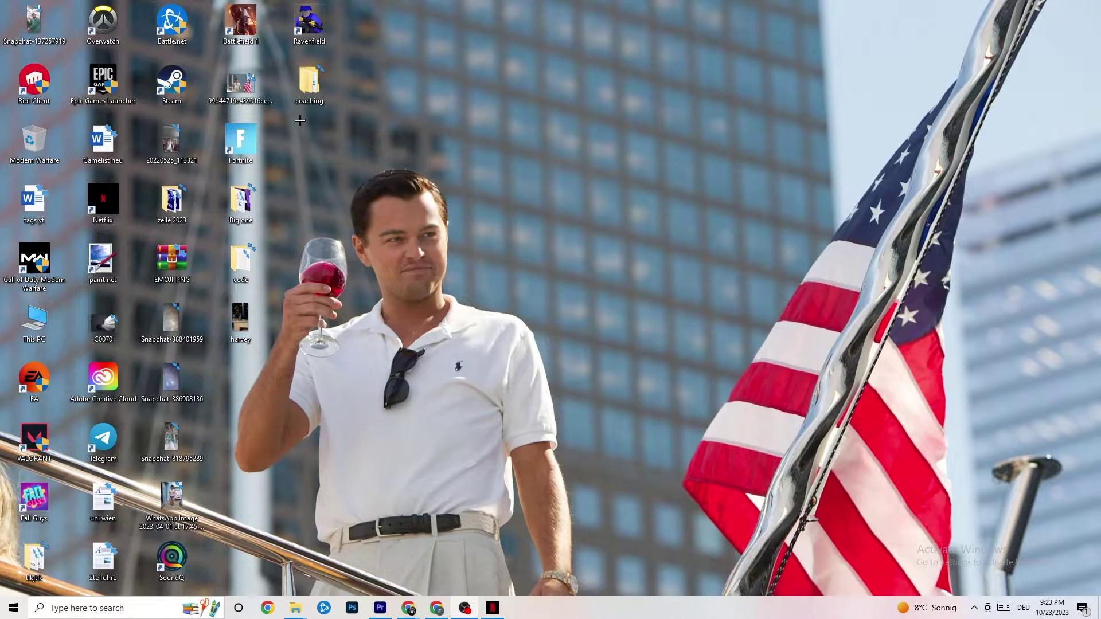
Move the Steam shortcut to the empty middle area of the desktop and view its launch options, including Run as administrator.
left_click_drag(171, 83, 585, 200)
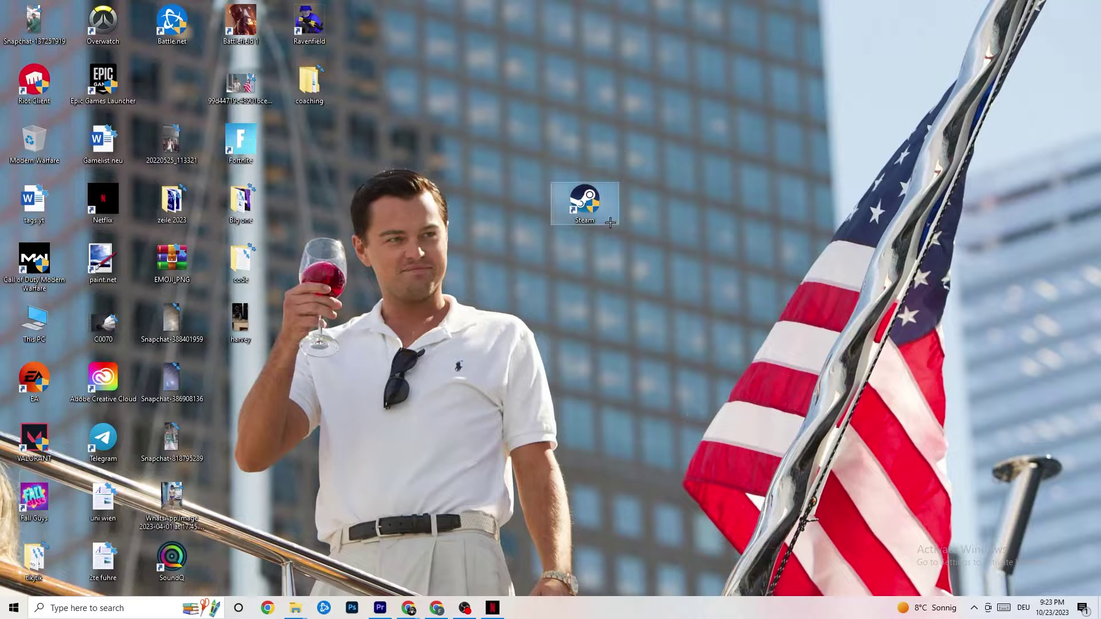
right_click(584, 209)
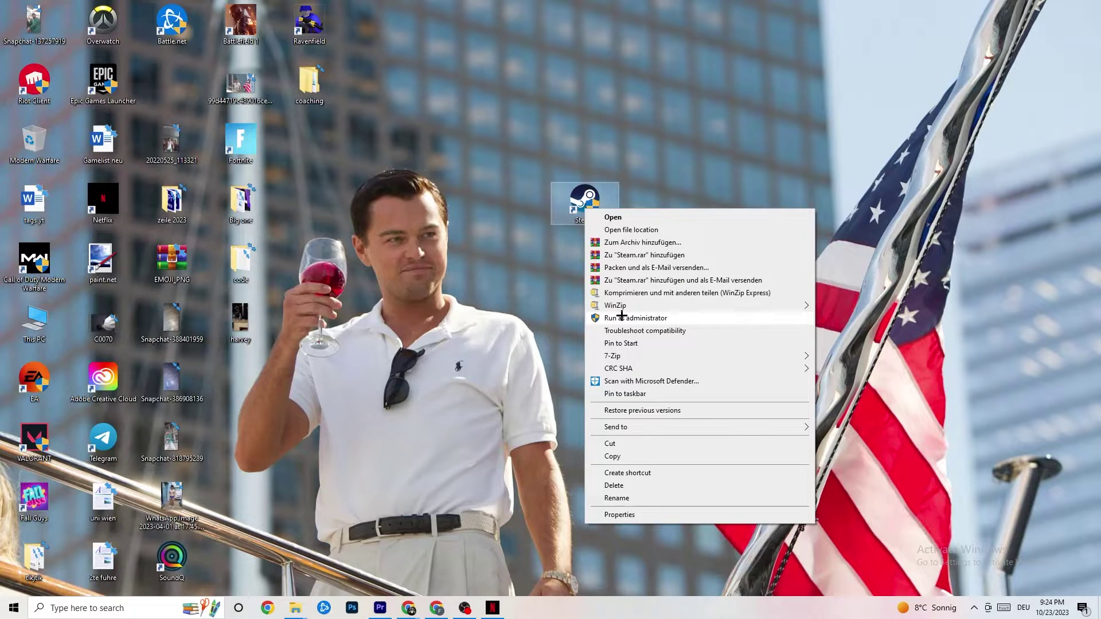
left_click(477, 288)
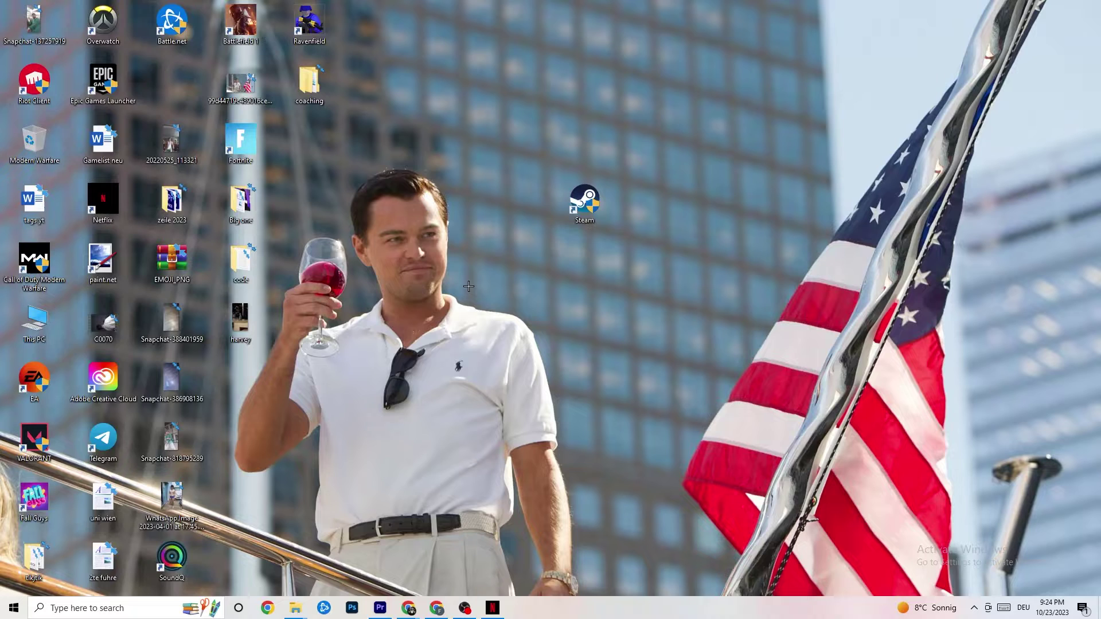
left_click_drag(574, 207, 504, 208)
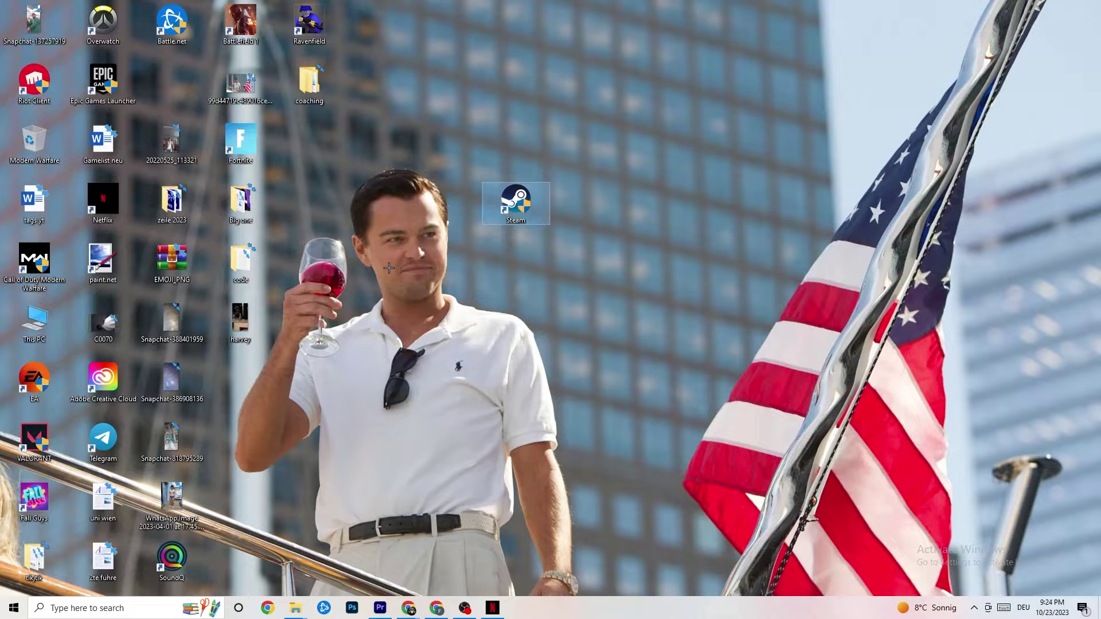
Open the Steam shortcut's properties and check its compatibility mode versions and administrator setting, then close the dialog.
right_click(505, 207)
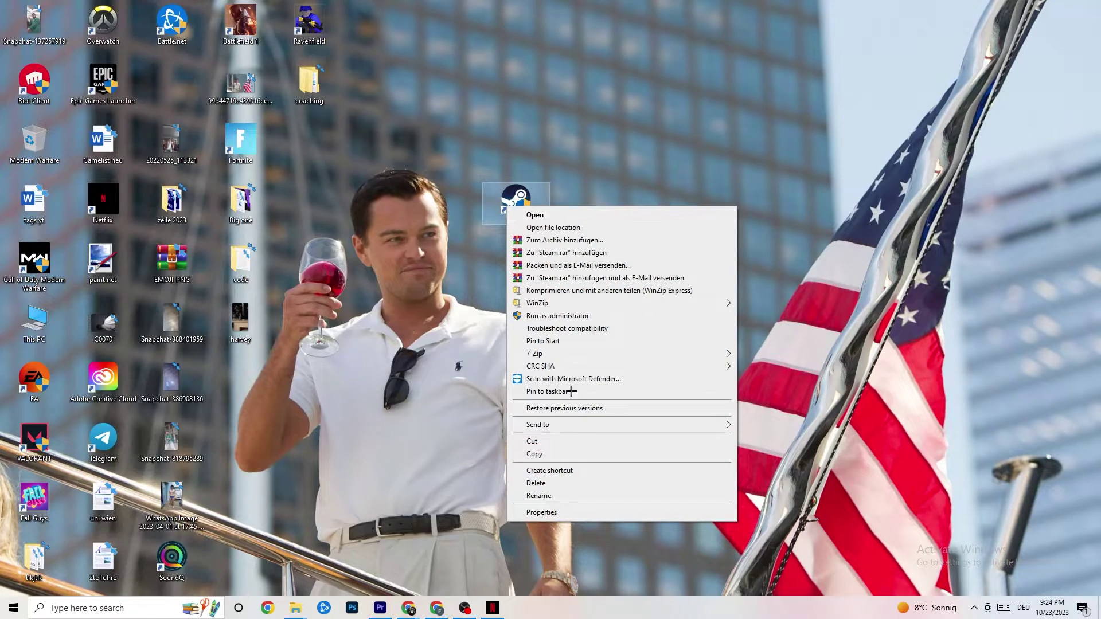
left_click(559, 513)
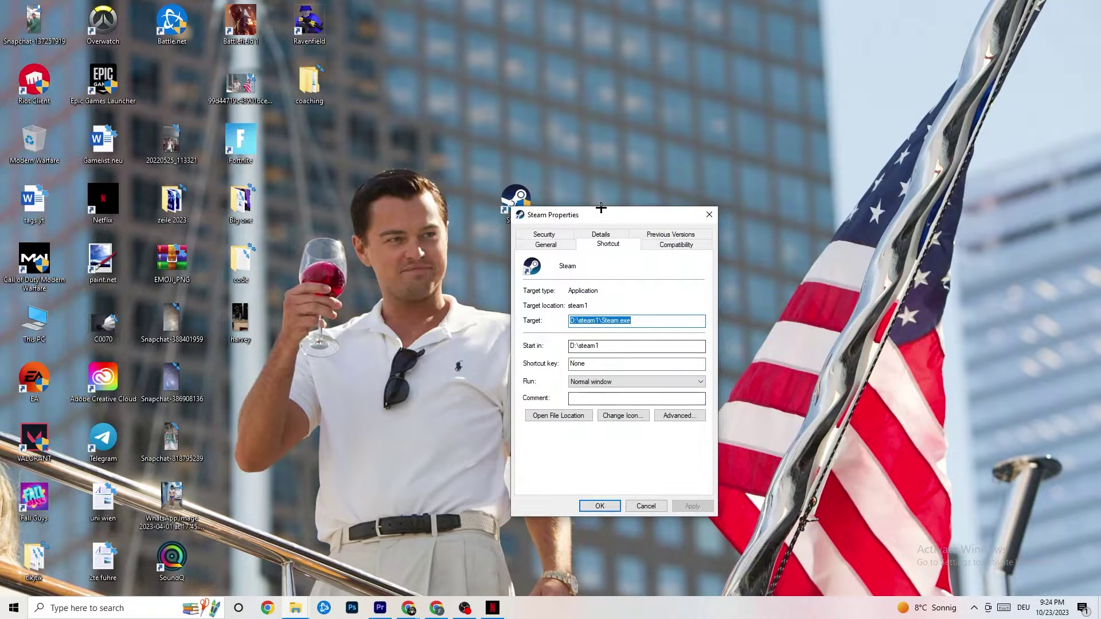
left_click_drag(601, 208, 441, 51)
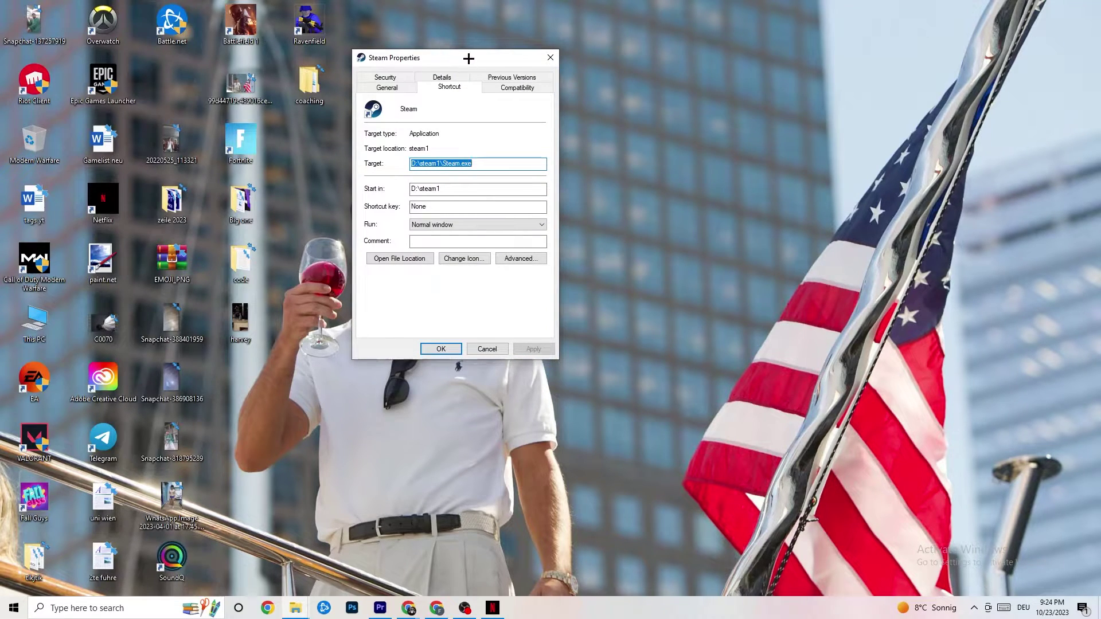
left_click(502, 87)
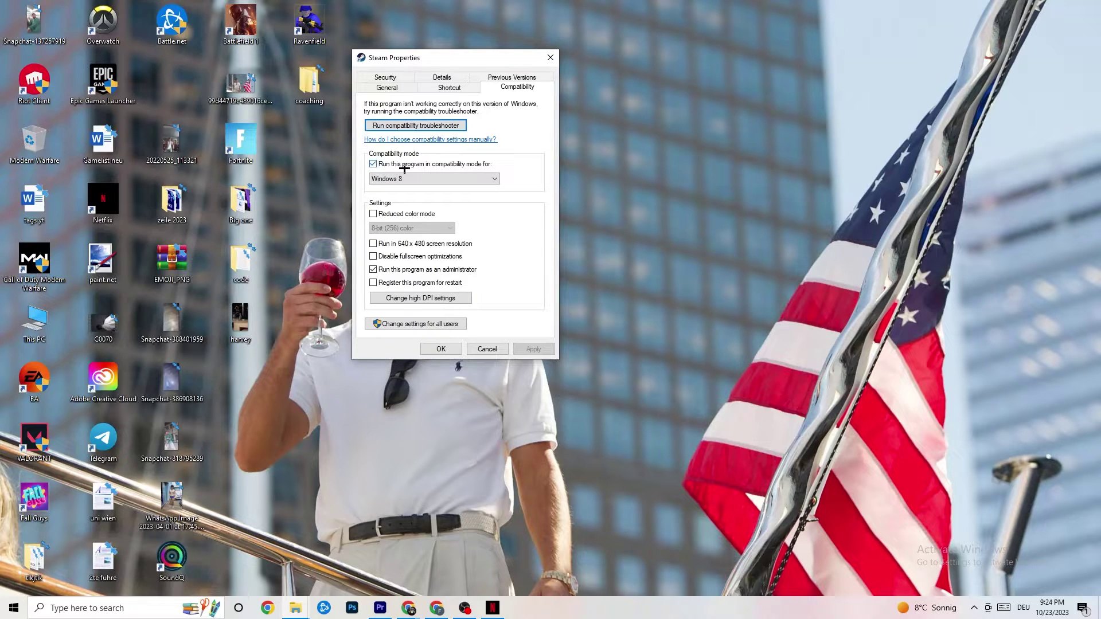
left_click(467, 177)
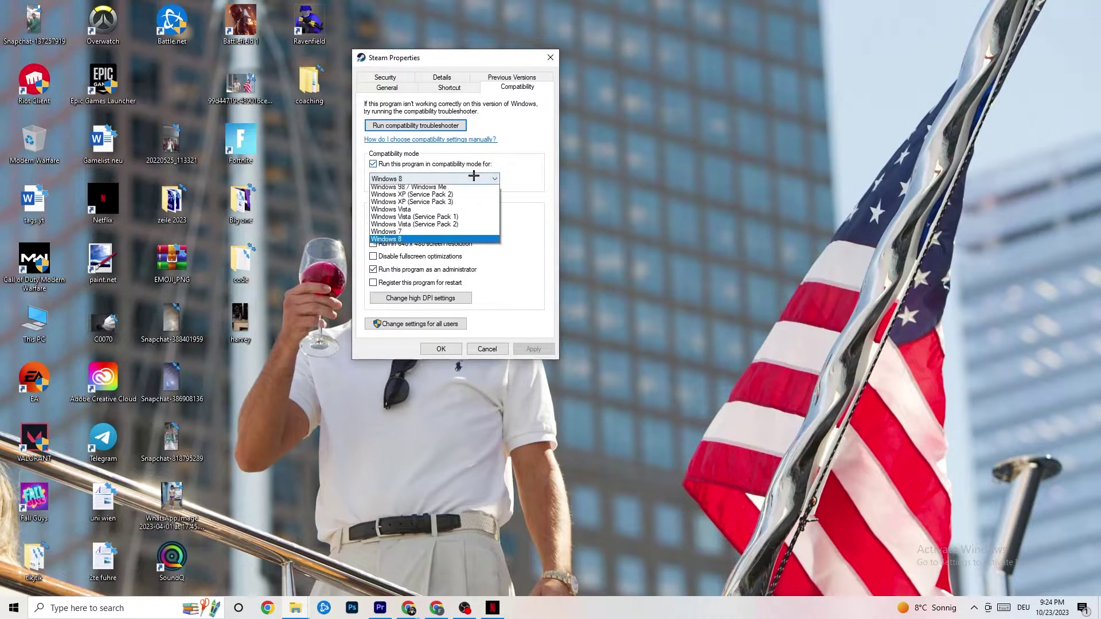
left_click(500, 163)
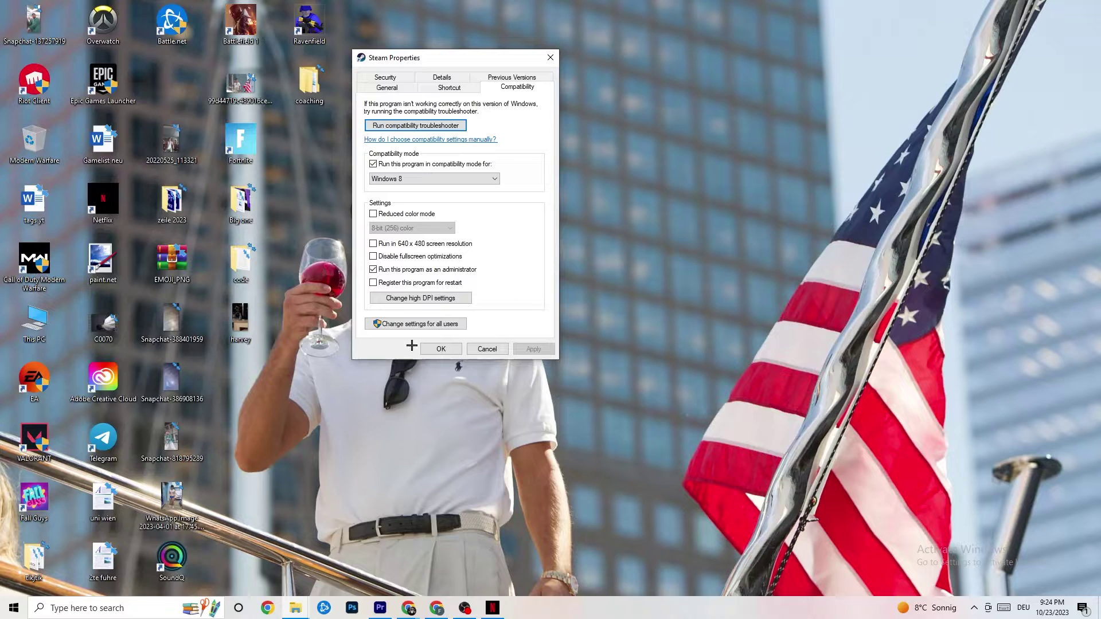
left_click(442, 347)
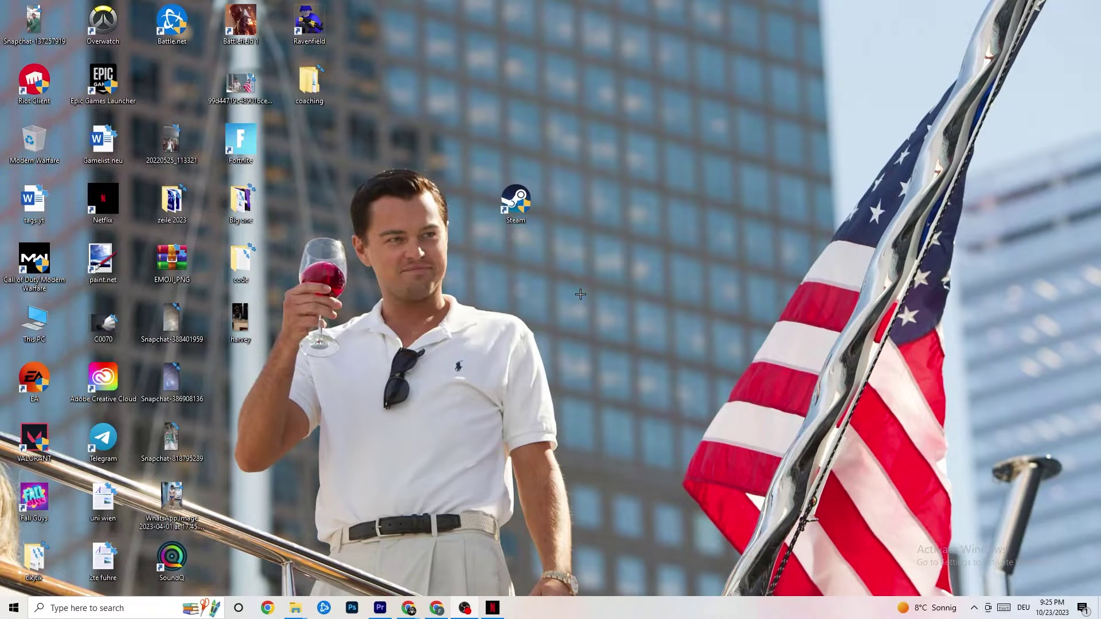
right_click(532, 217)
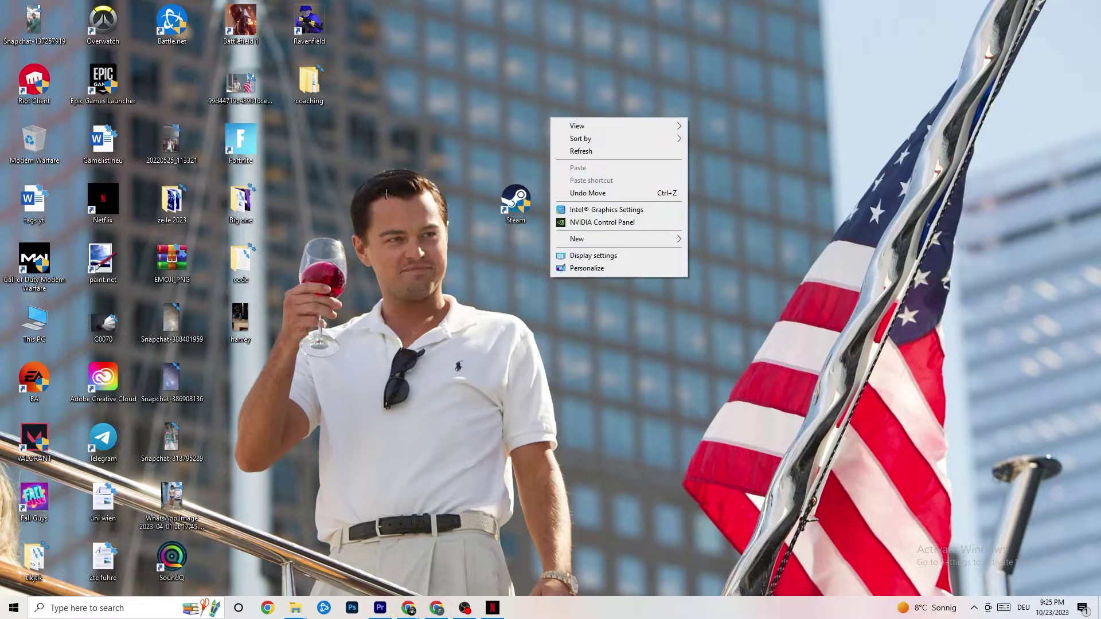
left_click(425, 23)
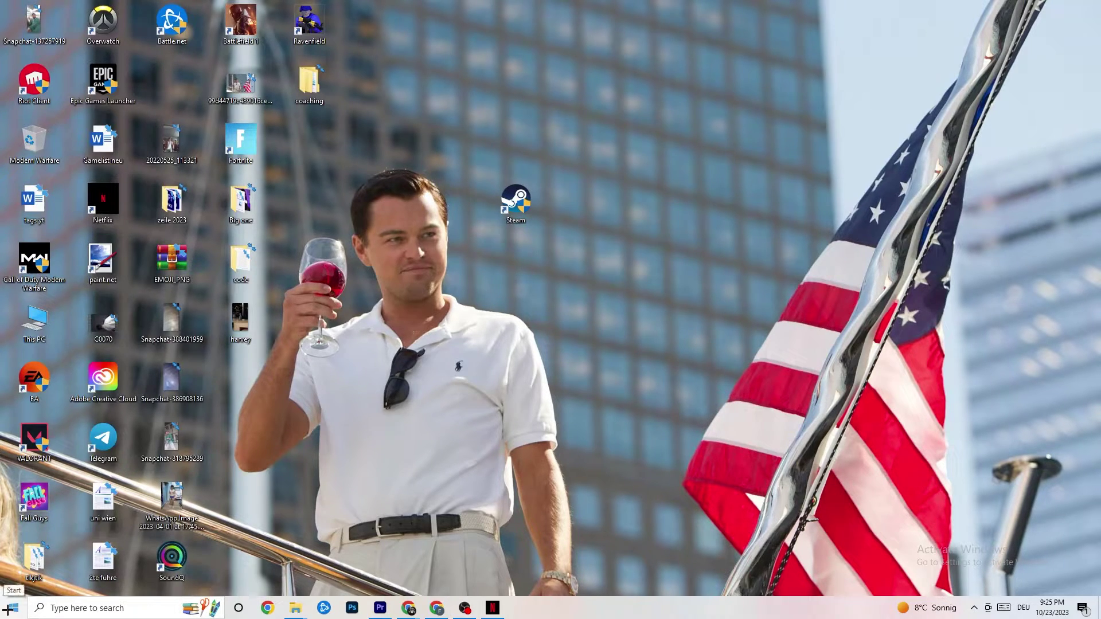
left_click(516, 201)
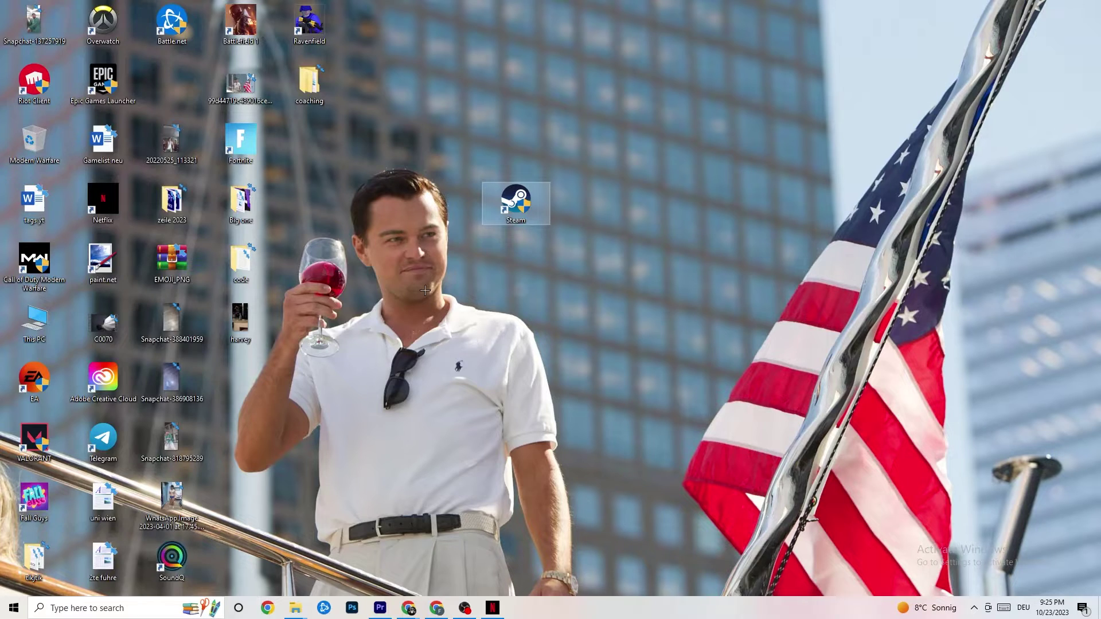
Open Task Manager and maximize its window.
right_click(611, 616)
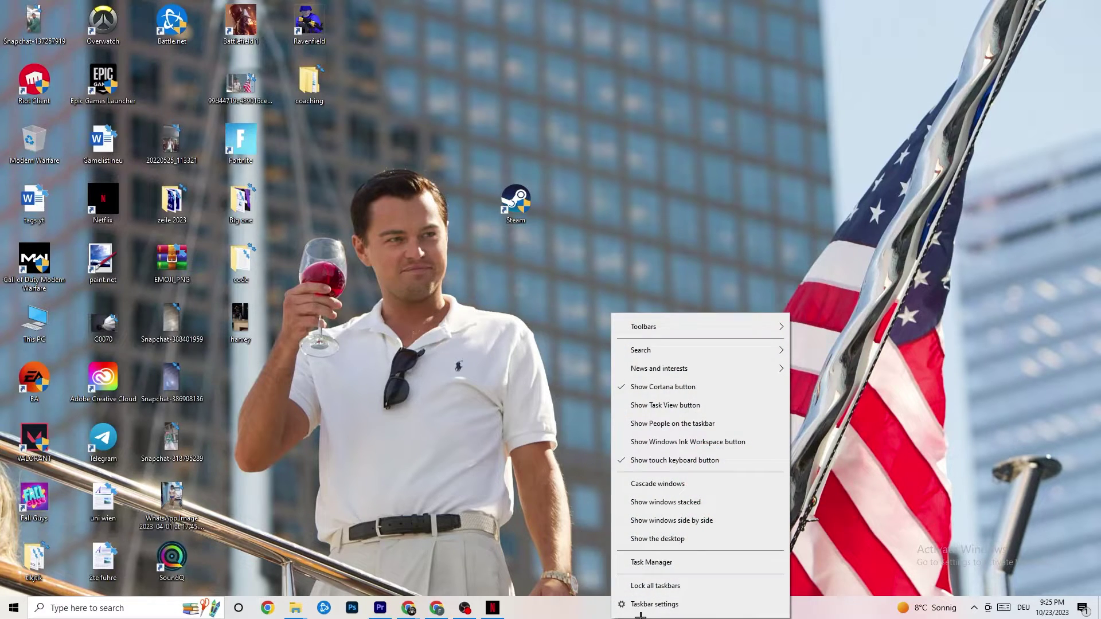
left_click(679, 563)
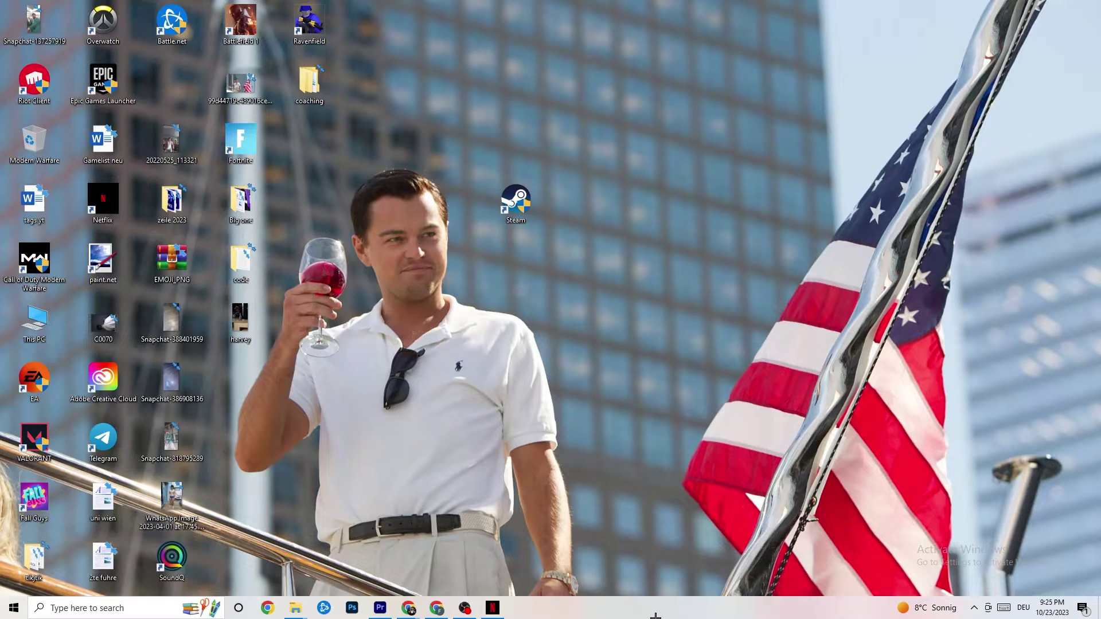
double_click(635, 32)
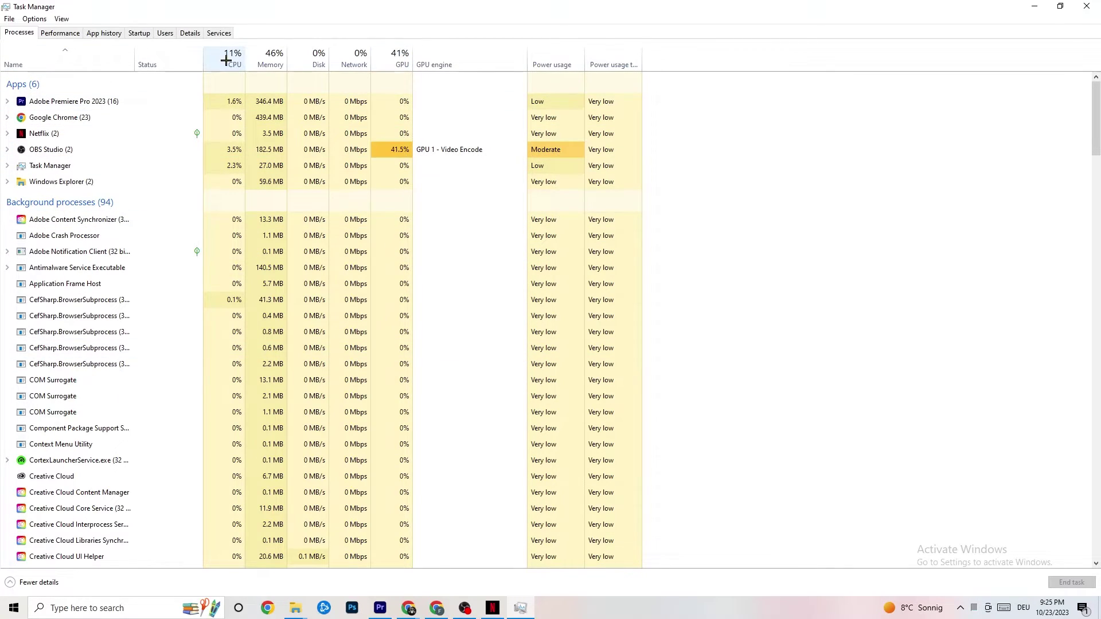
View the available actions for the Windows Explorer process and for the Pivot Software startup entry, including End task and Disable.
right_click(73, 182)
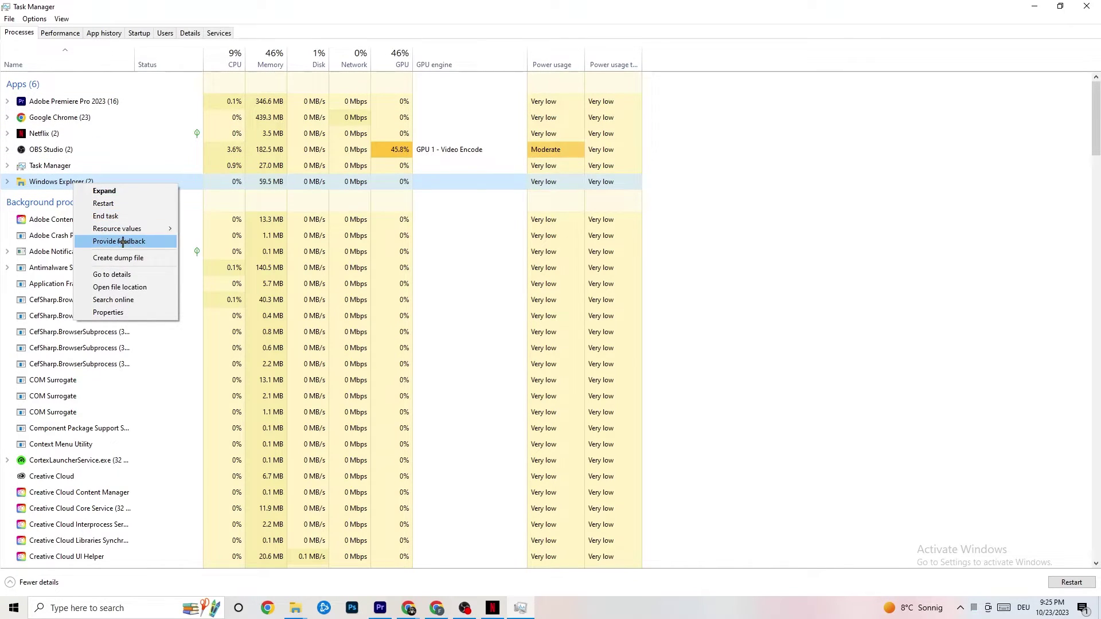
left_click(806, 170)
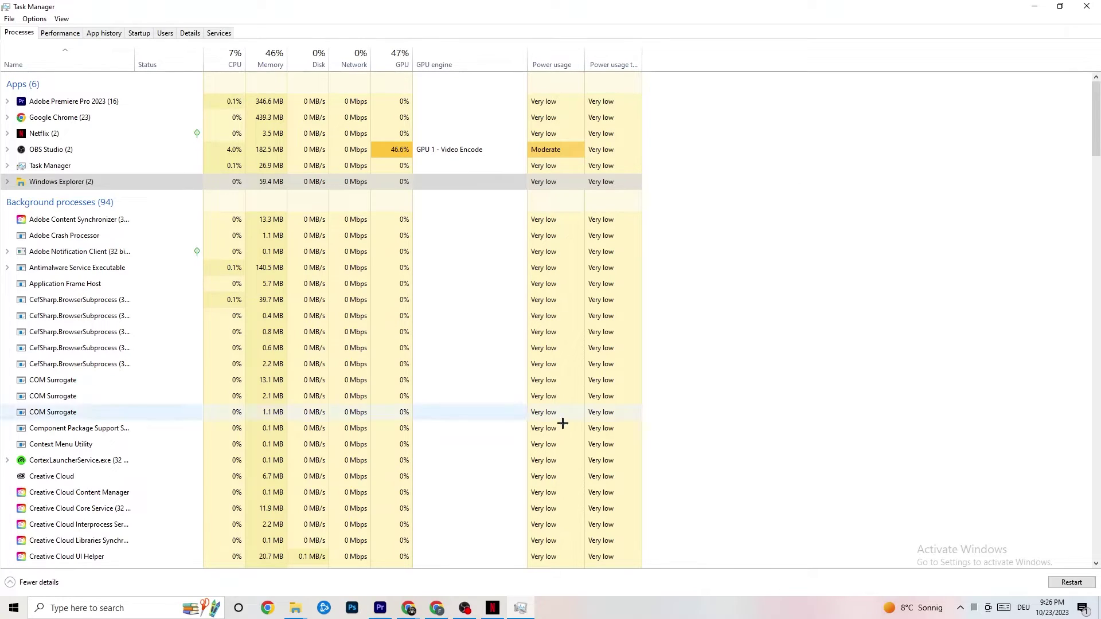
left_click(137, 33)
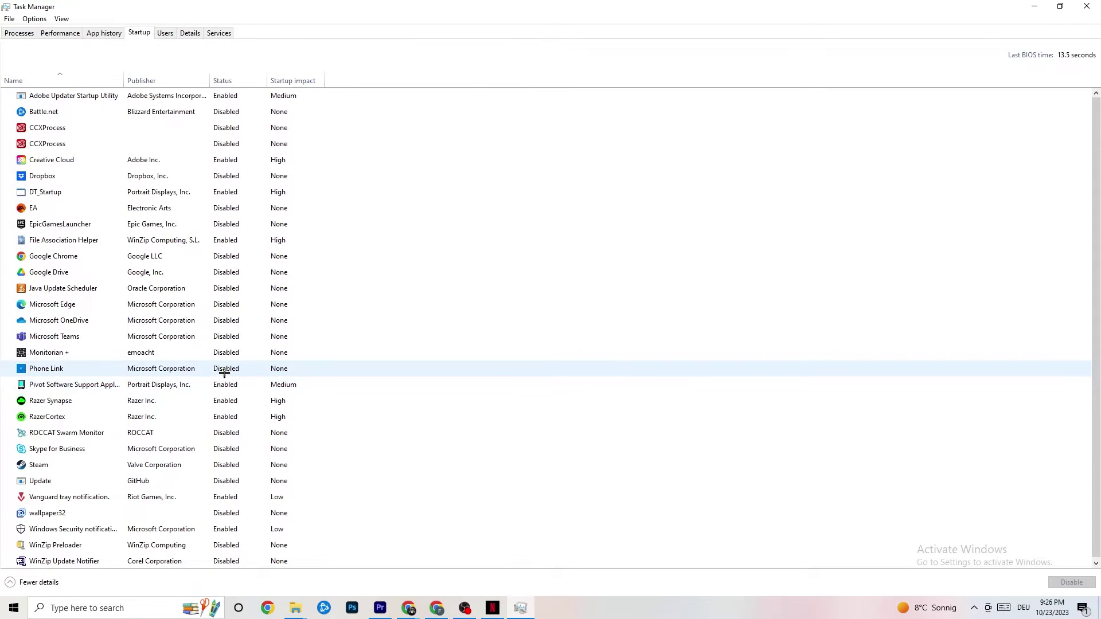
right_click(224, 385)
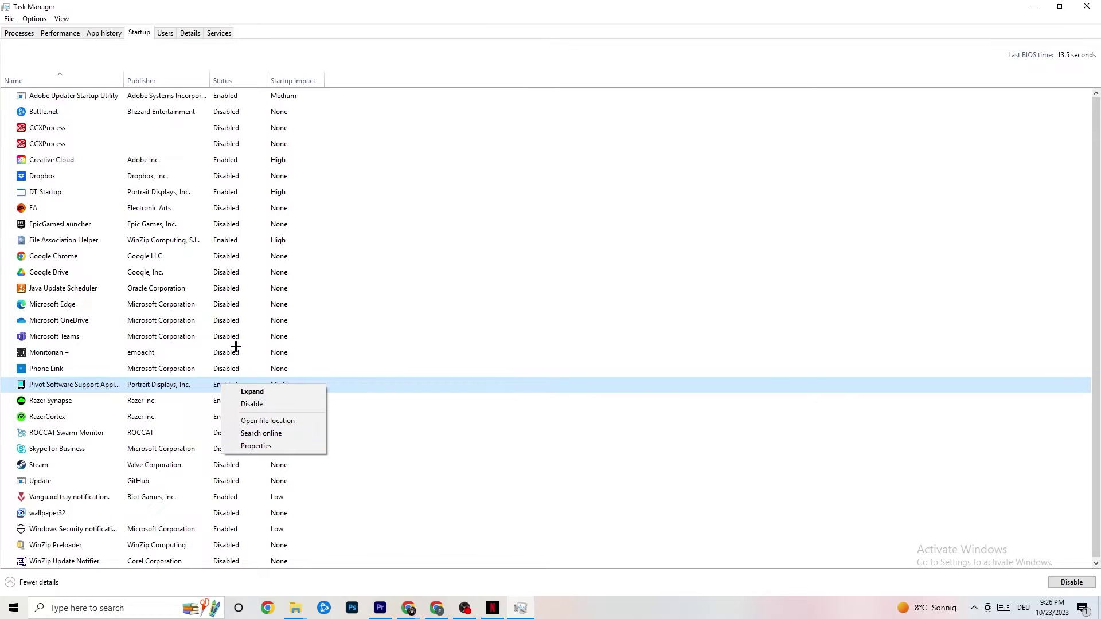
Check the priority levels available for the Adobe Premiere Pro process in the detailed process list, and close Task Manager.
left_click(190, 34)
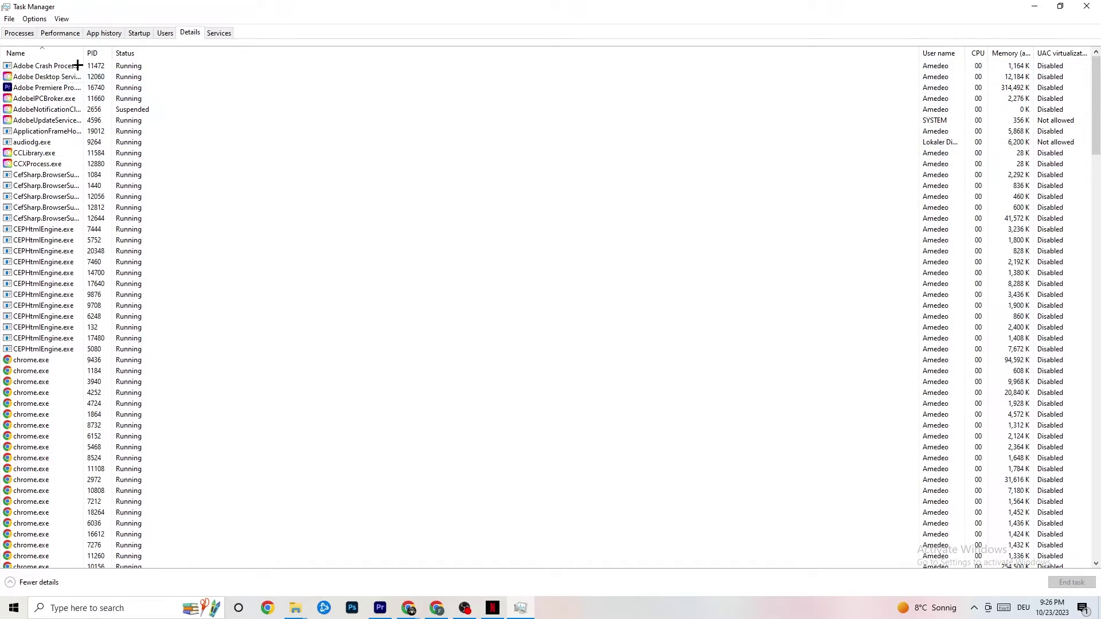
right_click(47, 93)
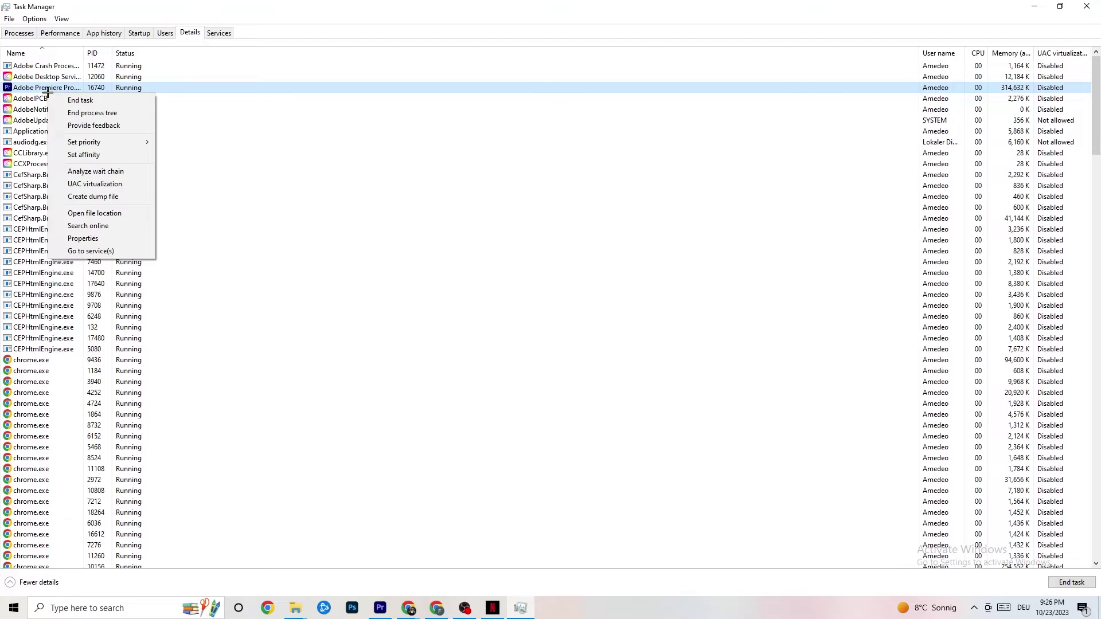
mouse_move(97, 142)
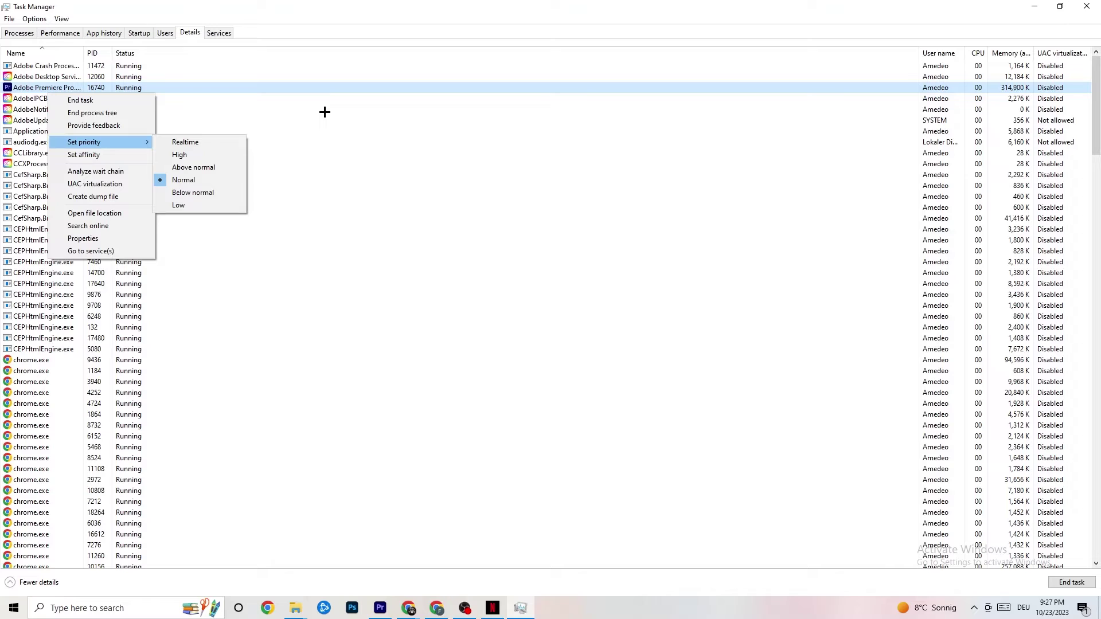
left_click(390, 109)
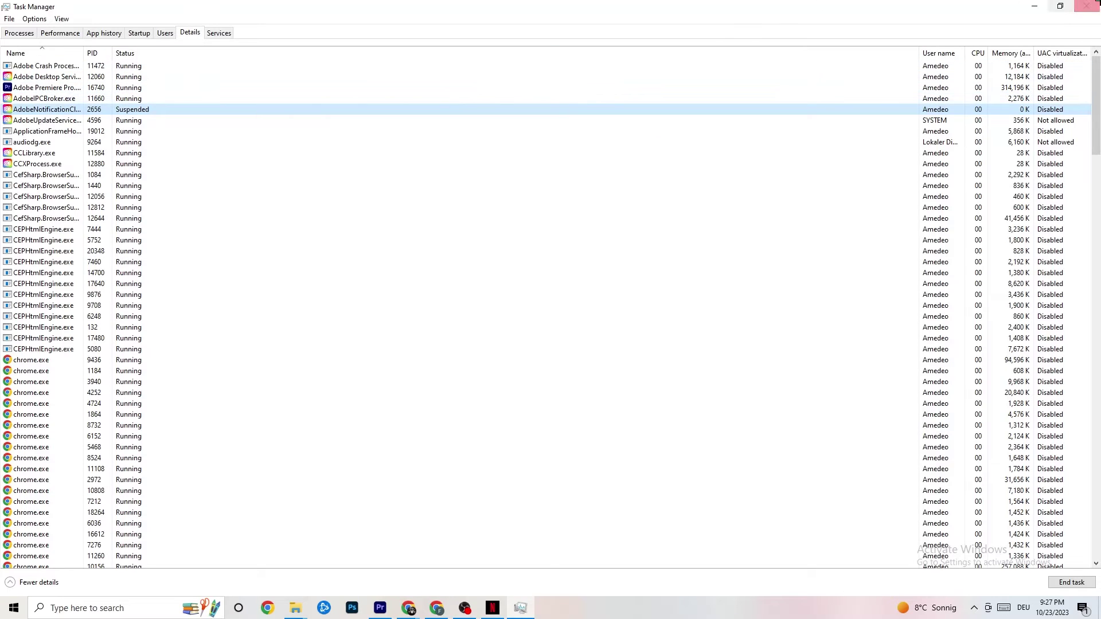
left_click(1088, 6)
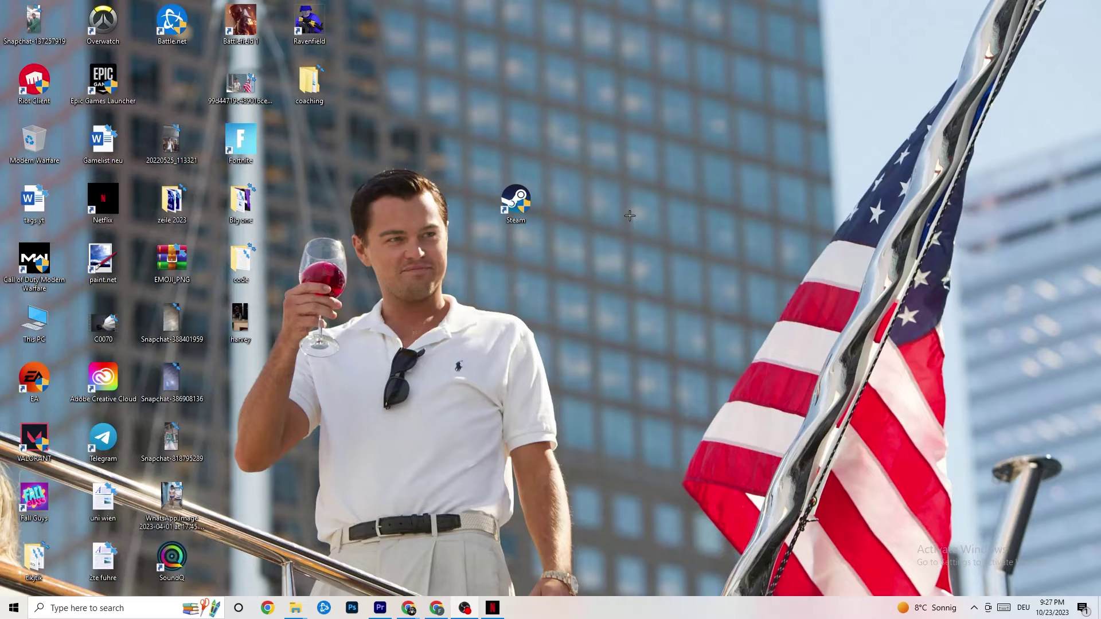
Open NVIDIA Control Panel, review the 3D image preview settings and the display resolution and refresh rate, and close it.
right_click(617, 109)
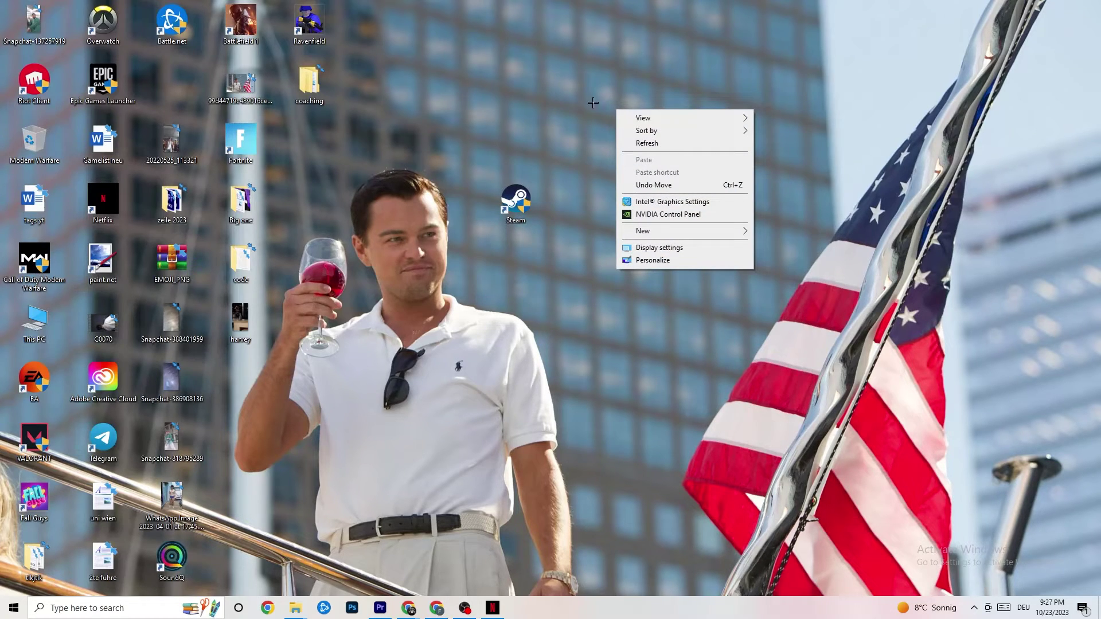
left_click(653, 216)
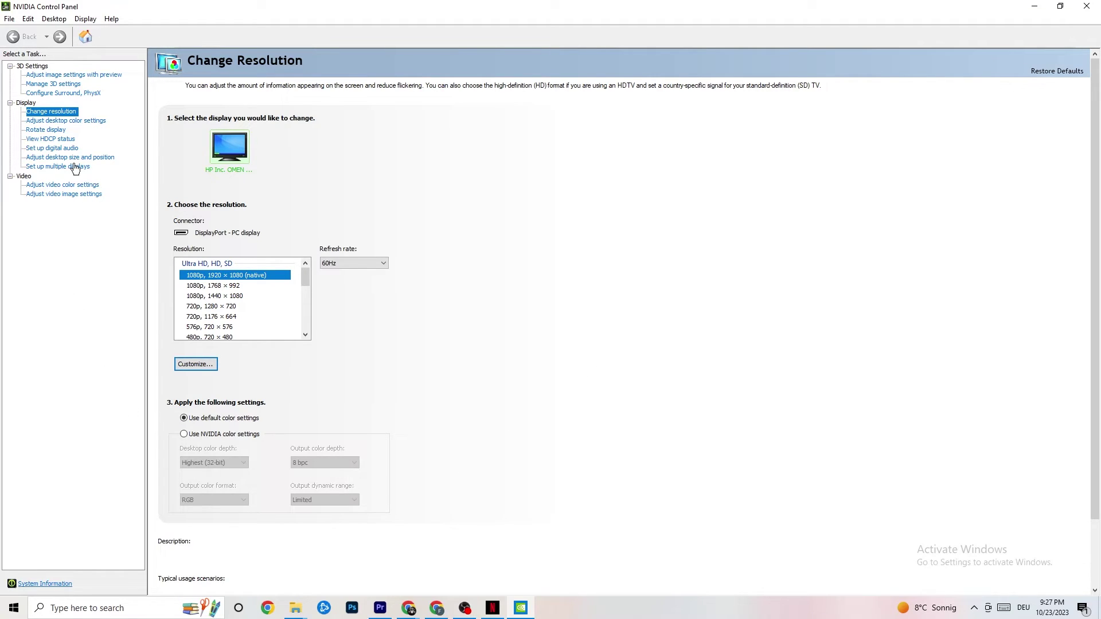
left_click(62, 75)
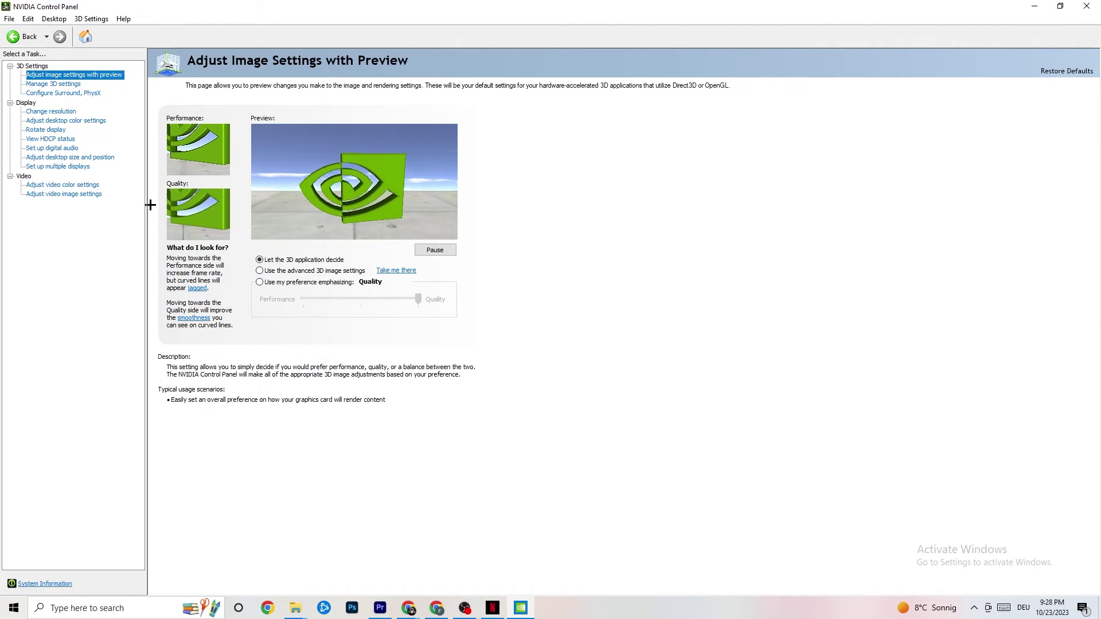
left_click(40, 113)
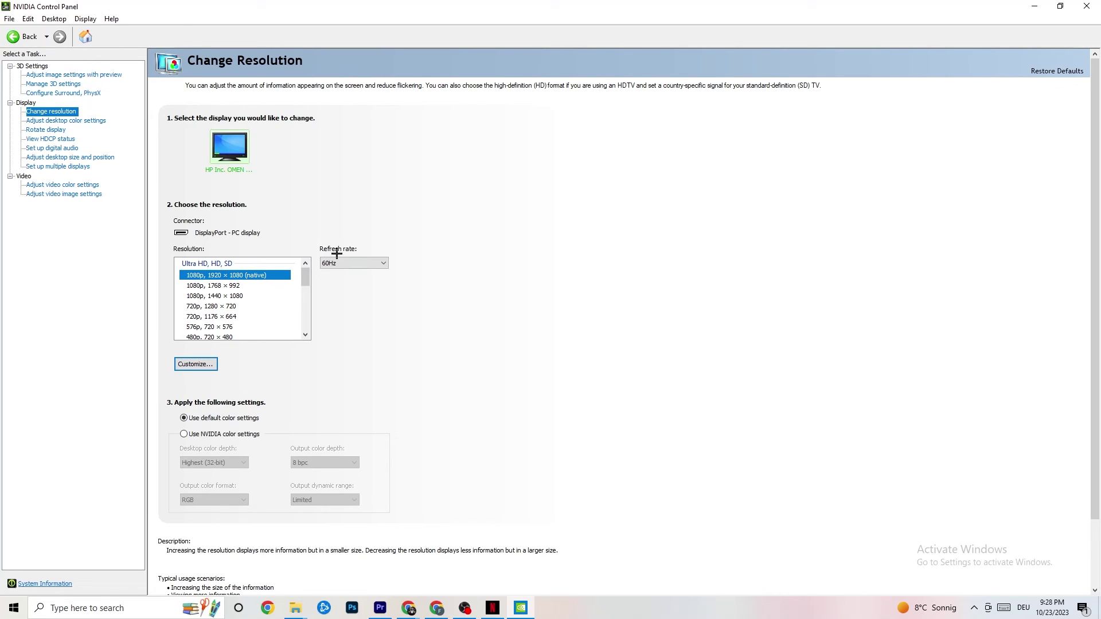
left_click(1032, 5)
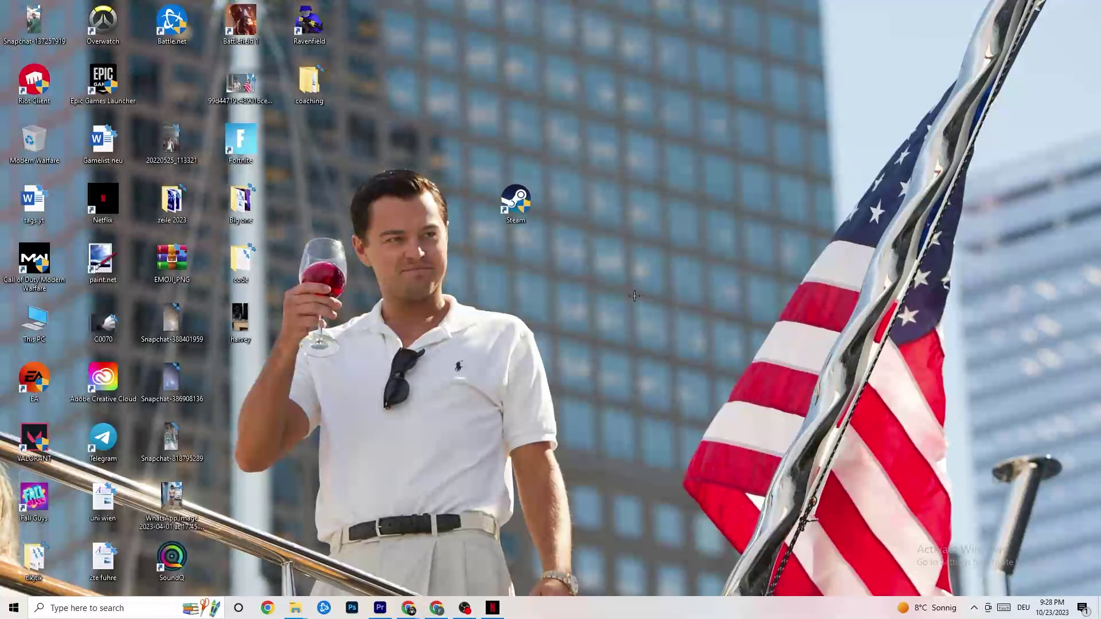